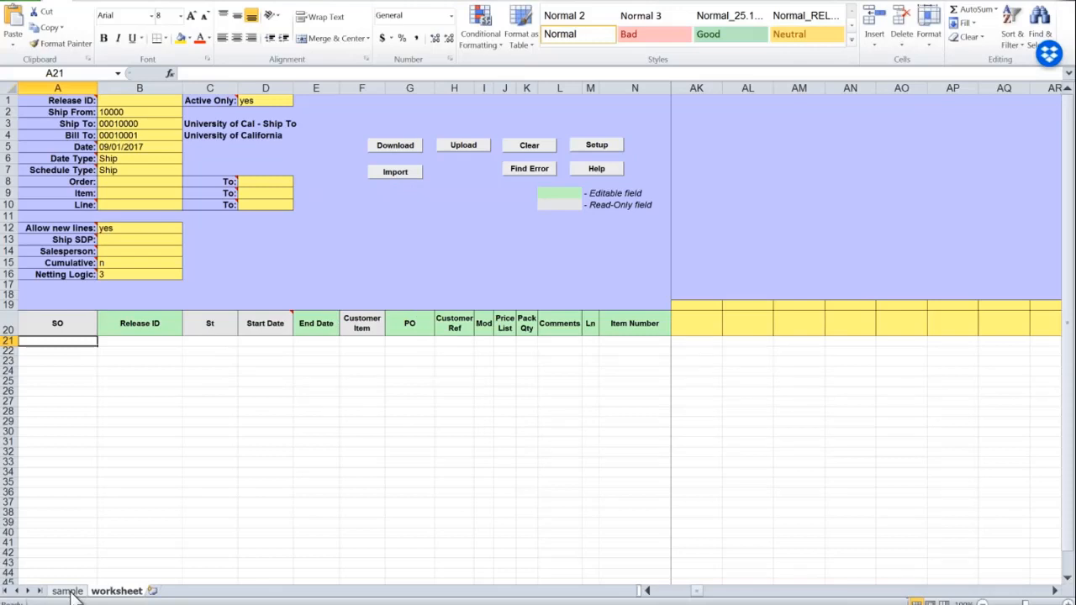
Copy the sample schedule block A1:AL8 and paste it into the worksheet sheet starting at cell A19
click(67, 591)
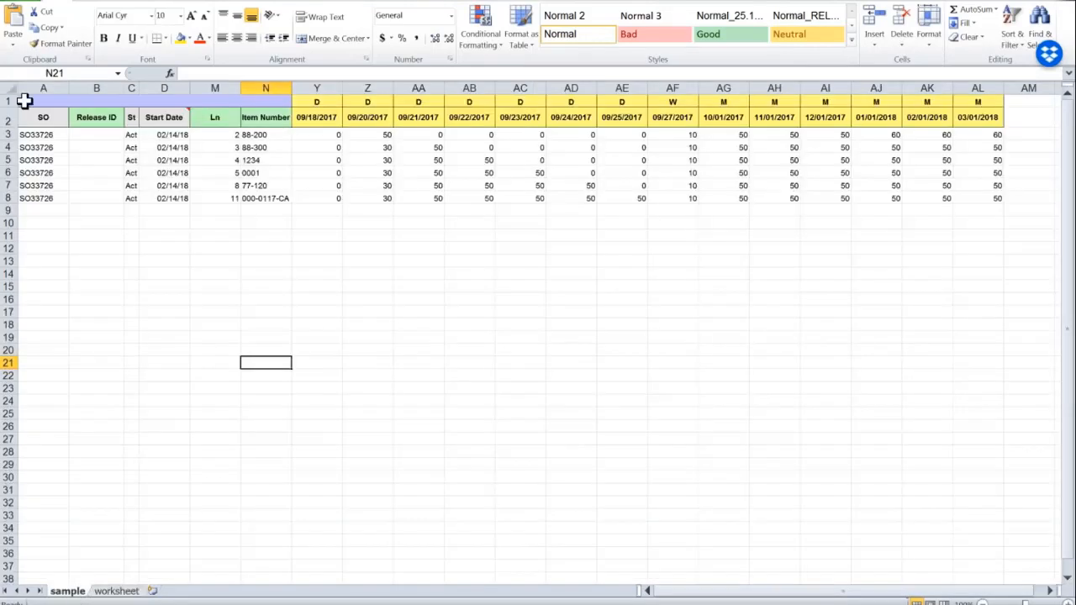
drag(26, 100, 980, 191)
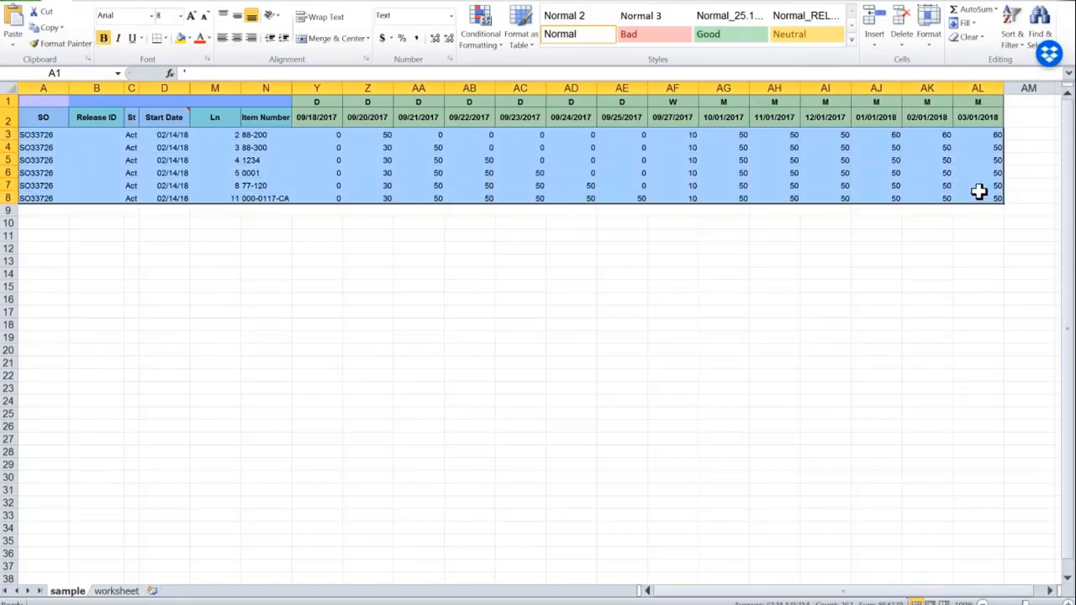
key(ctrl+c)
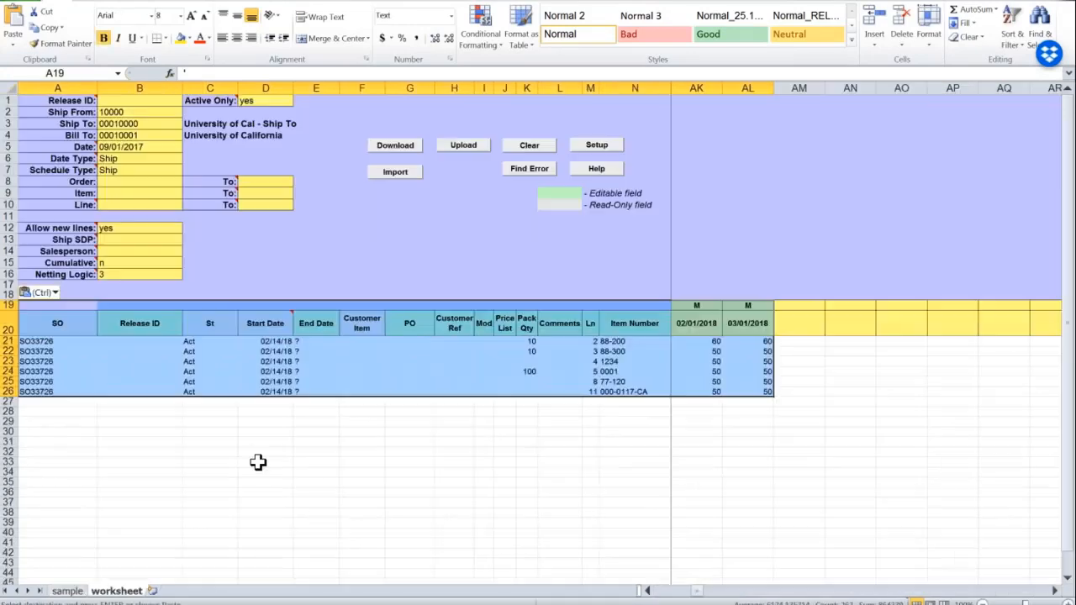
click(257, 461)
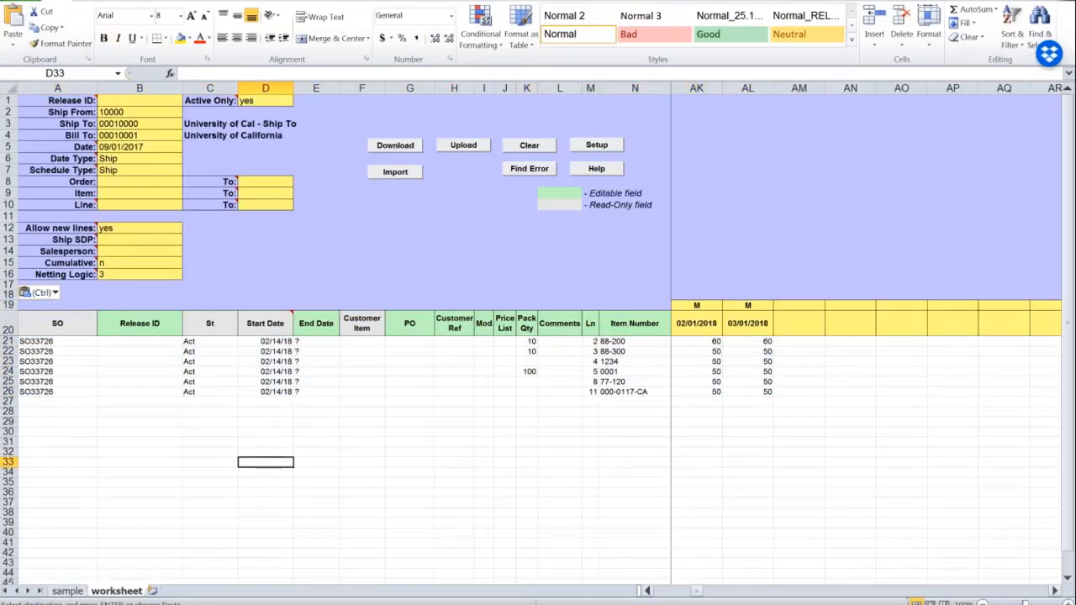
Examine the Release ID, Start Date, Item Number and dated quantity columns of the pasted schedule lines
click(663, 592)
click(664, 593)
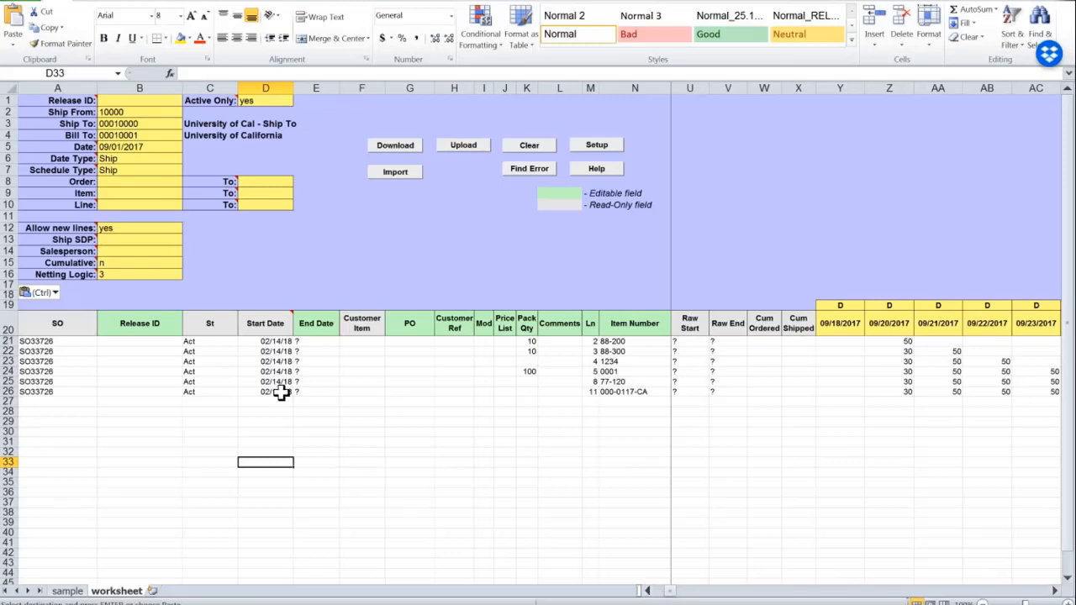
drag(125, 343, 126, 386)
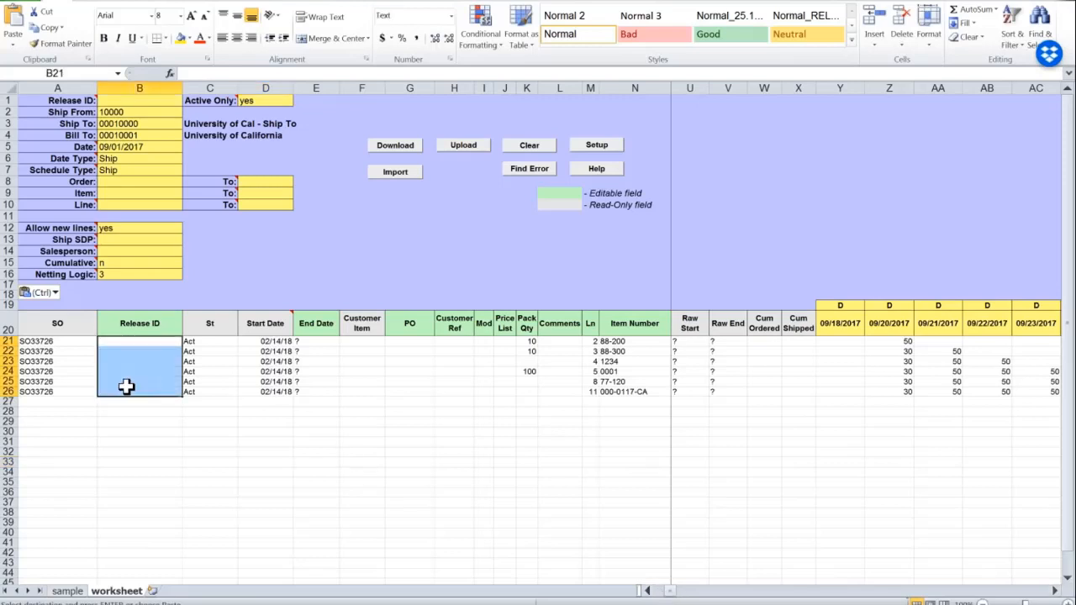
click(267, 340)
drag(268, 340, 269, 389)
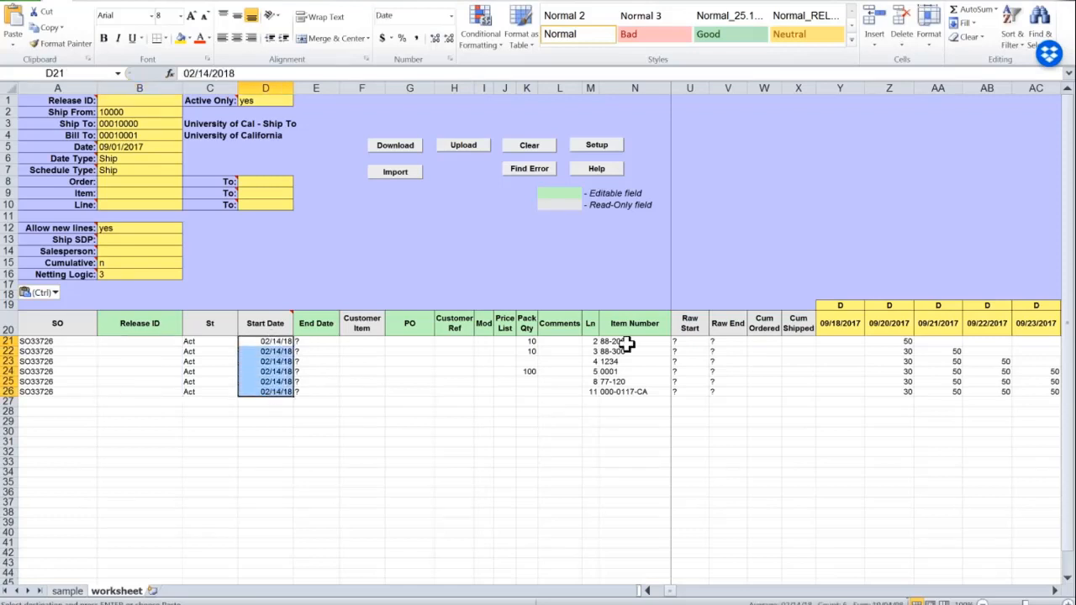
drag(626, 342, 626, 387)
click(1056, 593)
click(1056, 594)
click(1056, 594)
click(1055, 594)
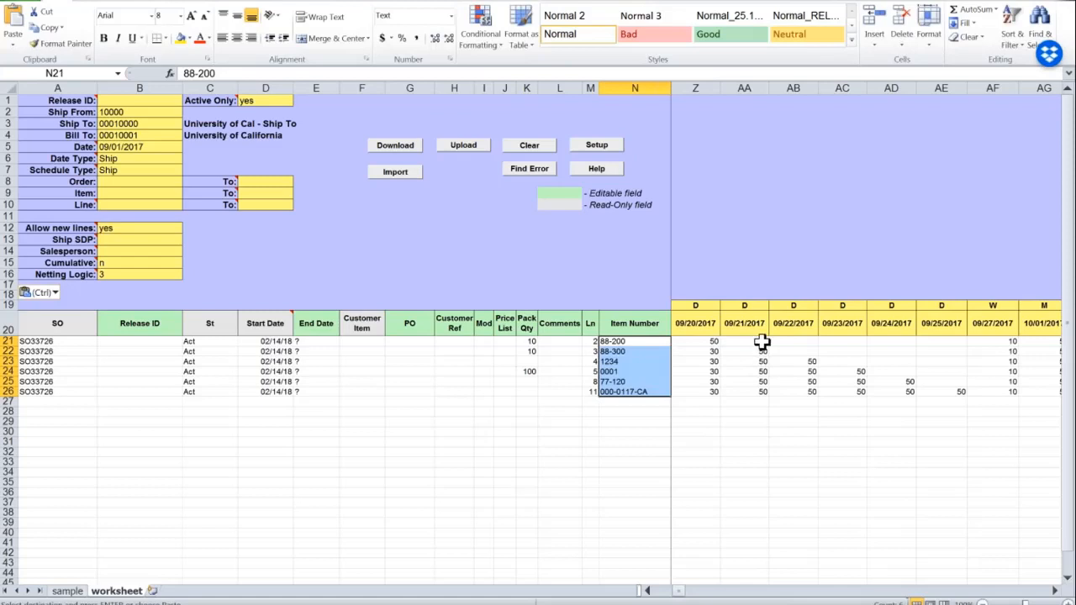
click(744, 361)
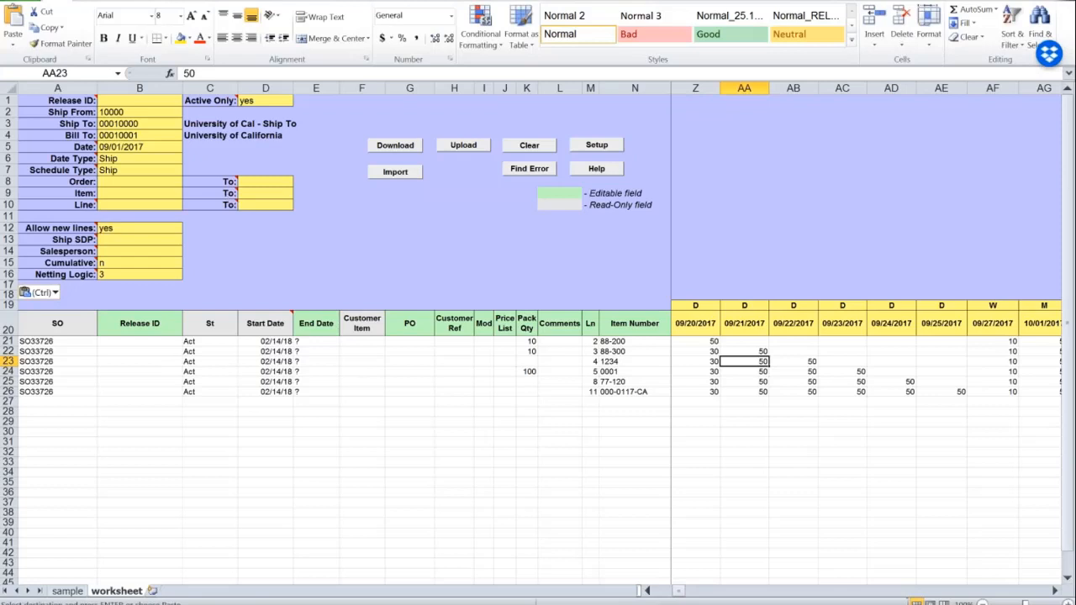
Upload the pasted schedule lines and check the Release ID column in rows 21 to 26
key(ctrl+End)
click(471, 144)
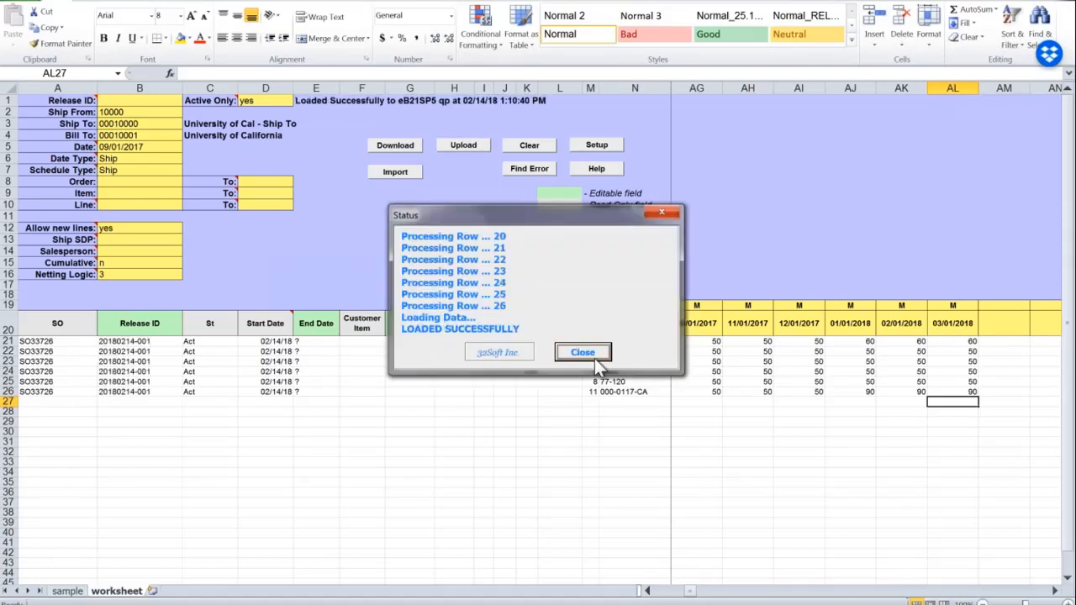
click(592, 356)
drag(124, 341, 125, 387)
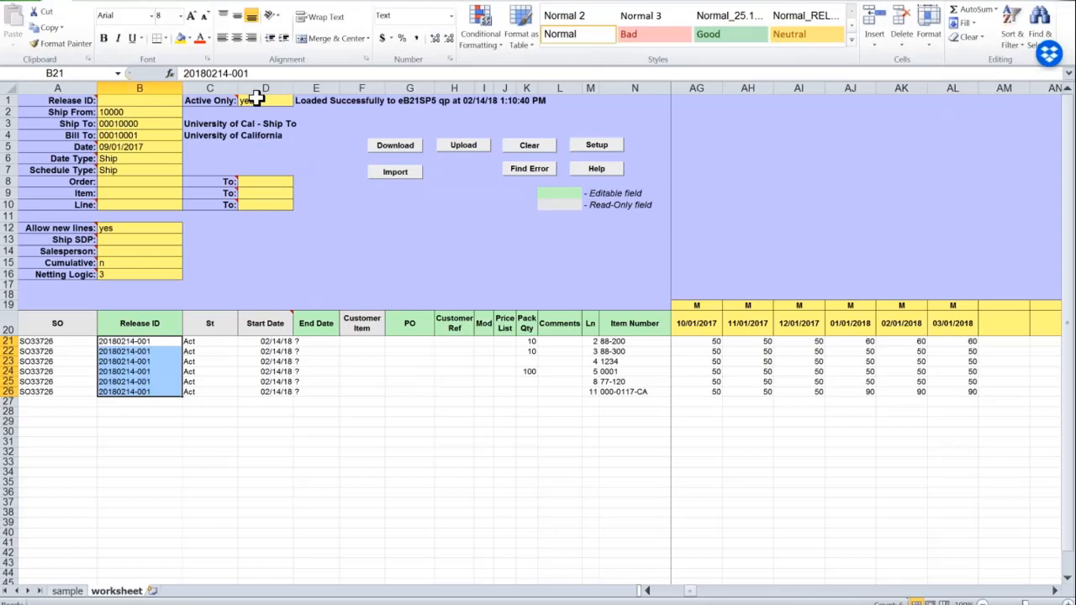
Download the active schedule lines and check their status, item numbers and start dates against the ship-to filter
click(395, 144)
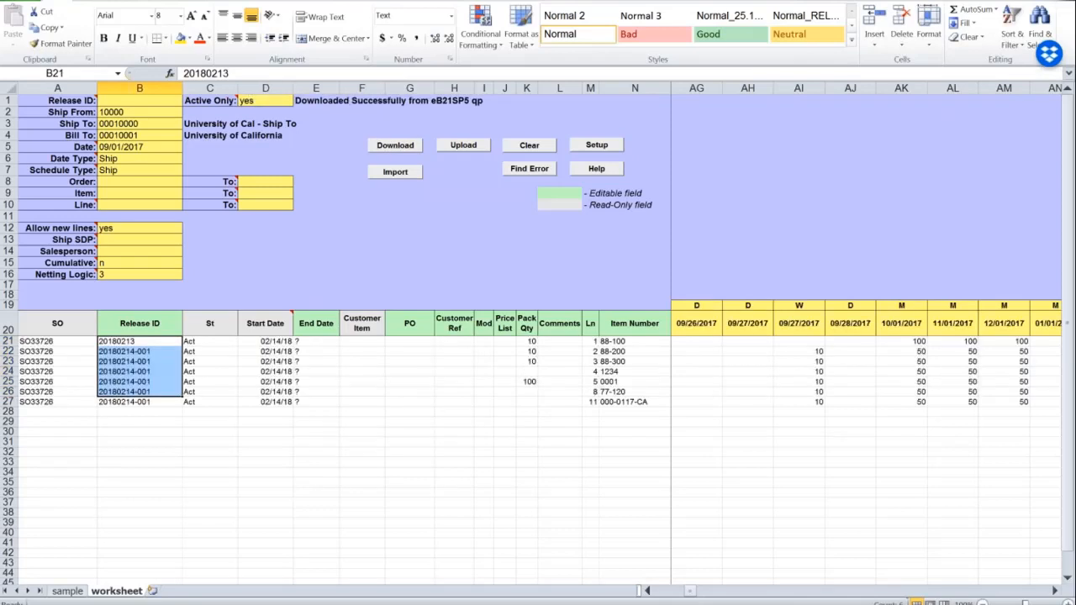
click(211, 397)
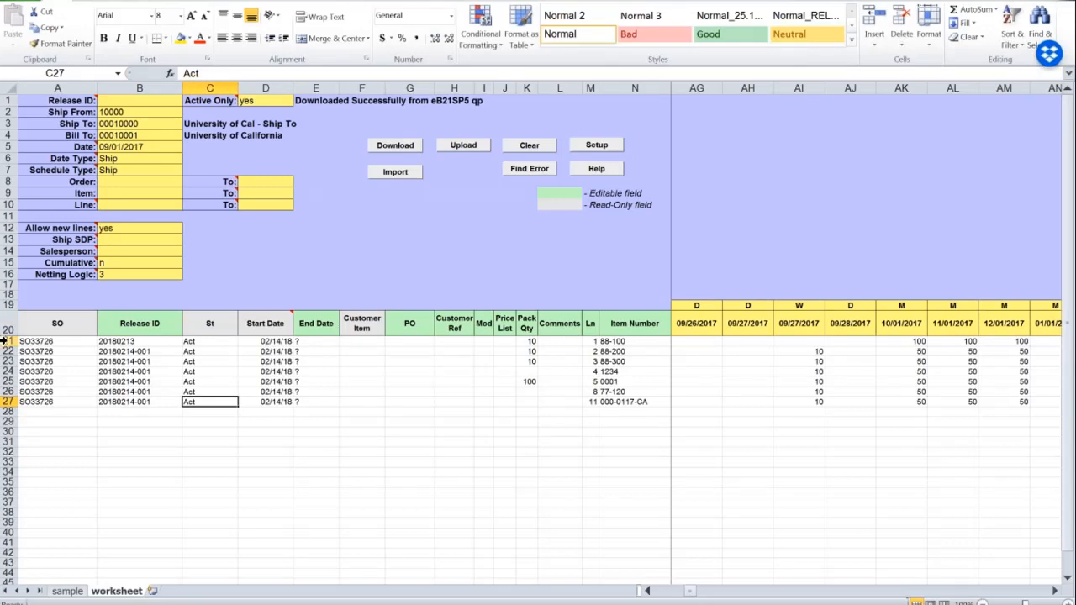
click(110, 123)
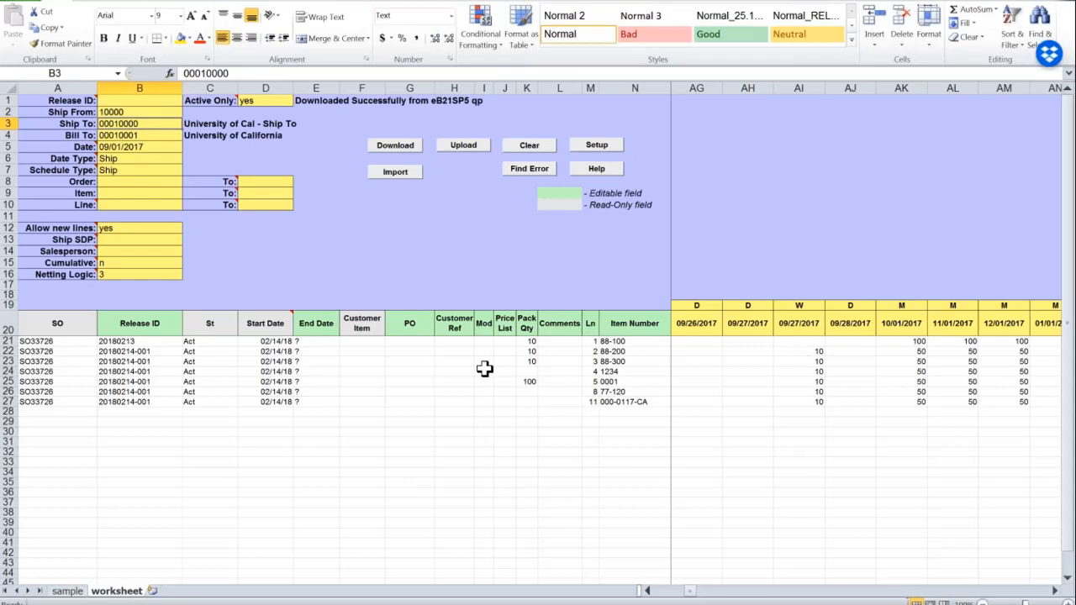
click(603, 340)
click(615, 350)
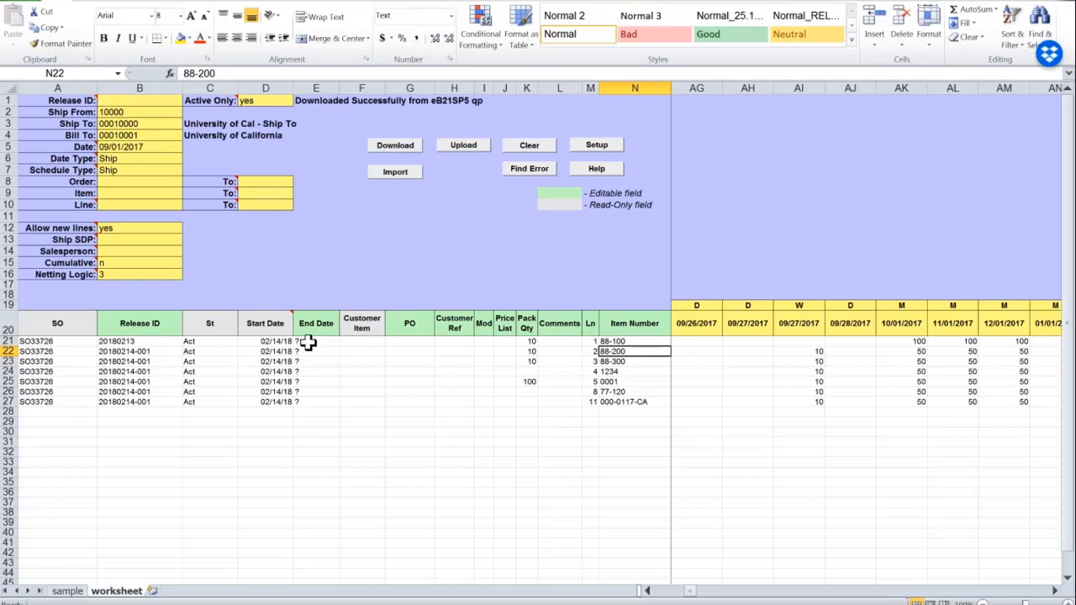
click(276, 381)
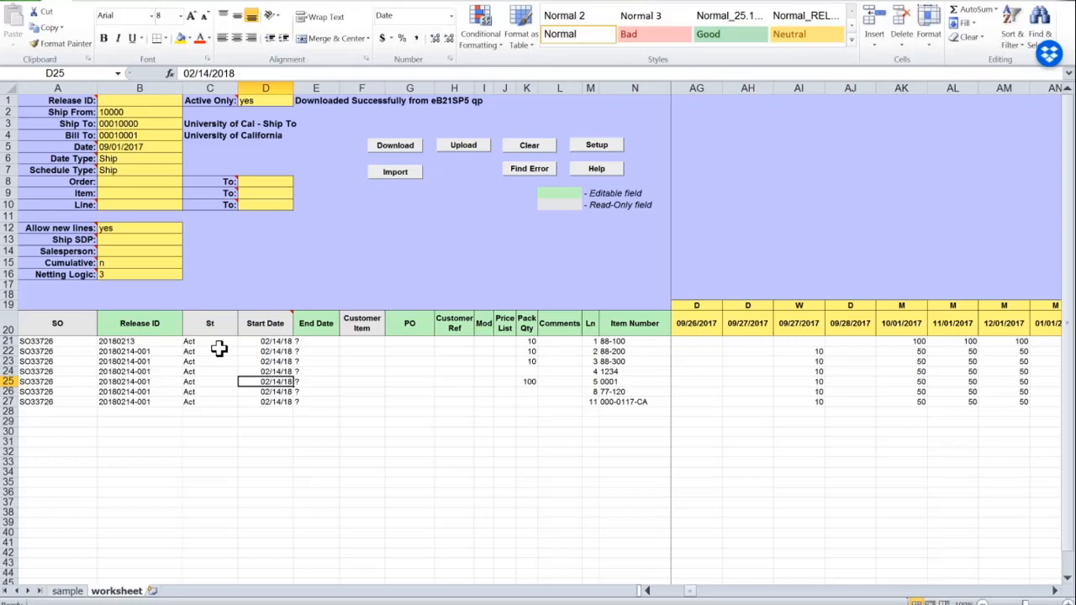
Clear the schedule lines and download them again for the same ship-to with Active Only set to yes
click(265, 100)
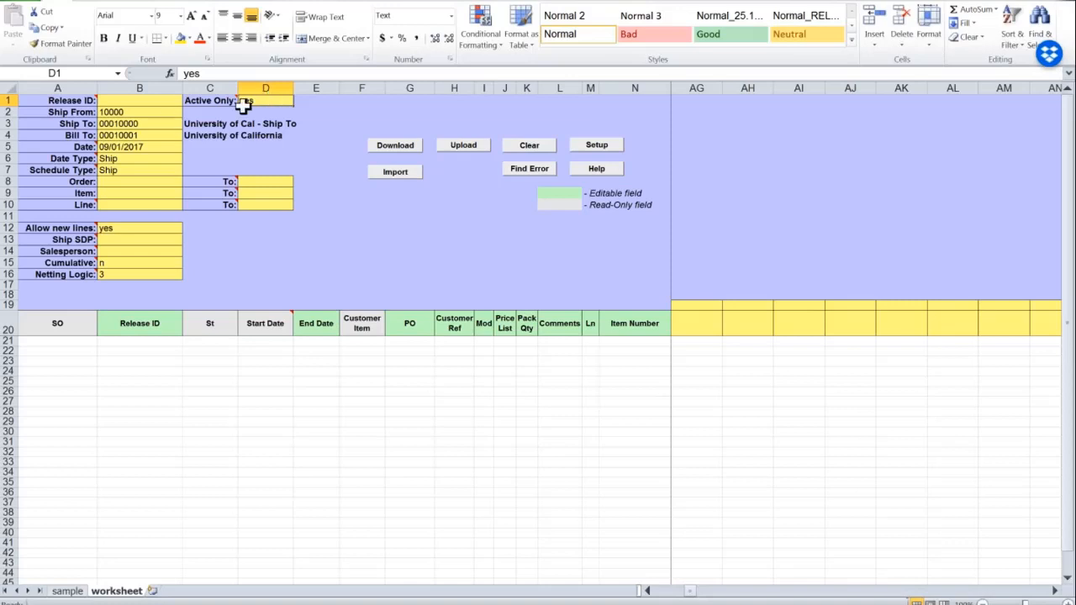
click(109, 134)
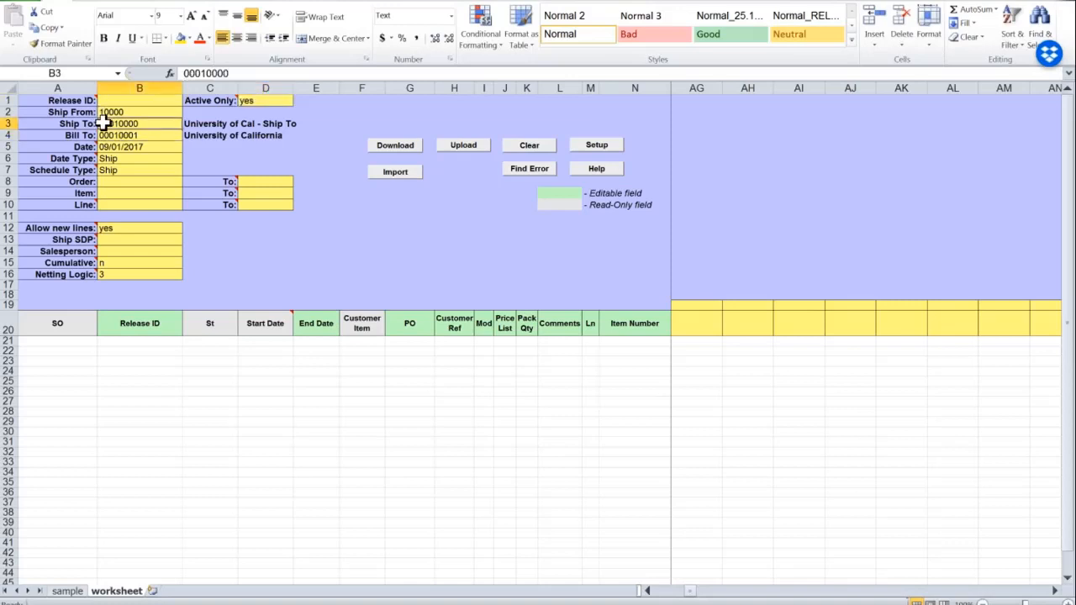
click(102, 124)
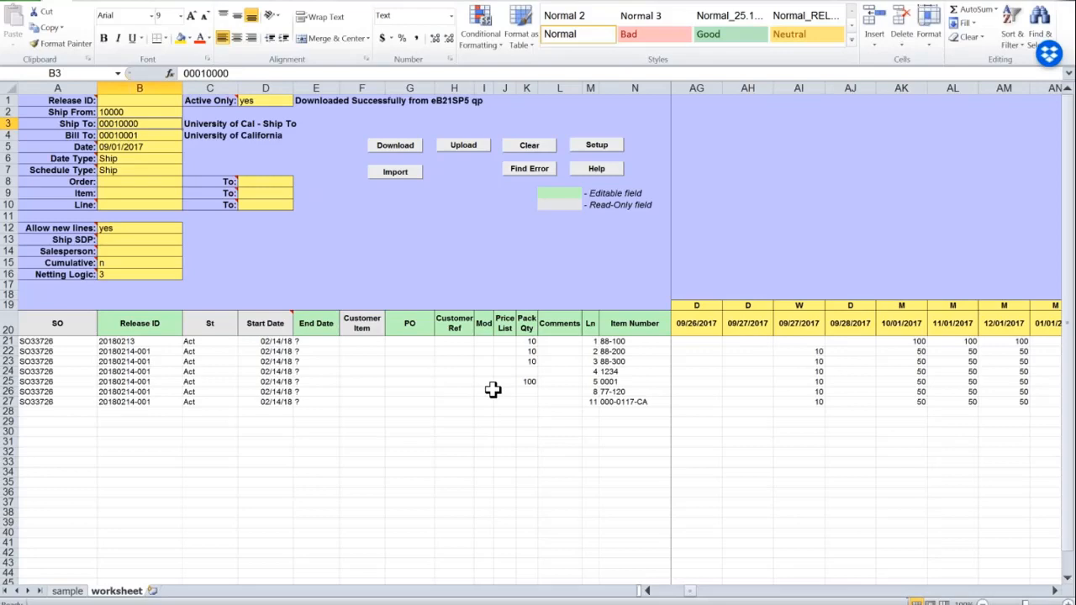
Compare the Release IDs of the downloaded lines and examine the 88-100 line's item number and dated quantities
click(145, 350)
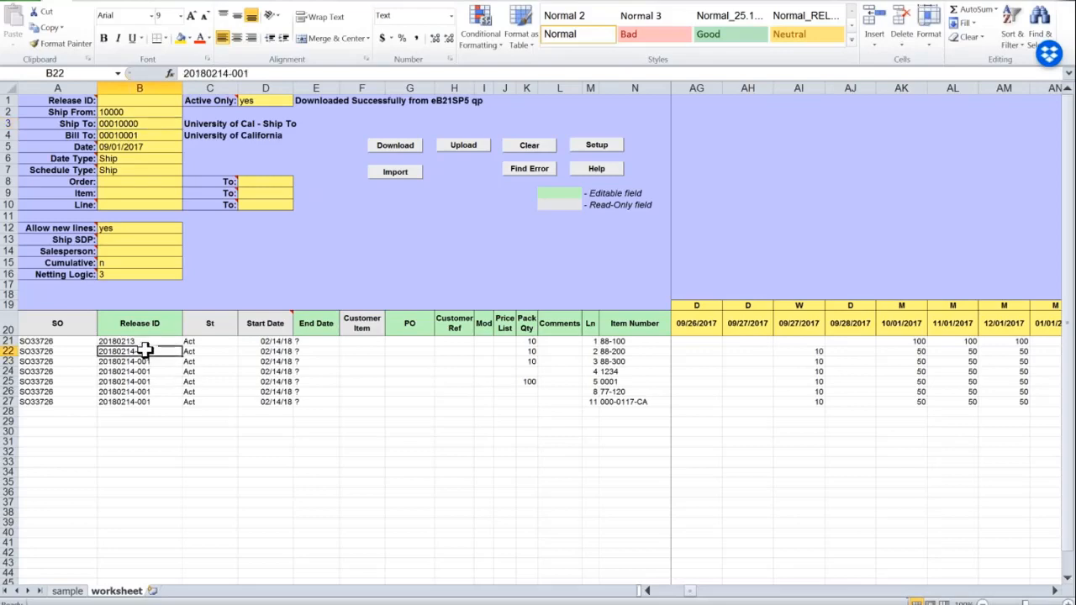
drag(144, 350, 149, 402)
click(135, 343)
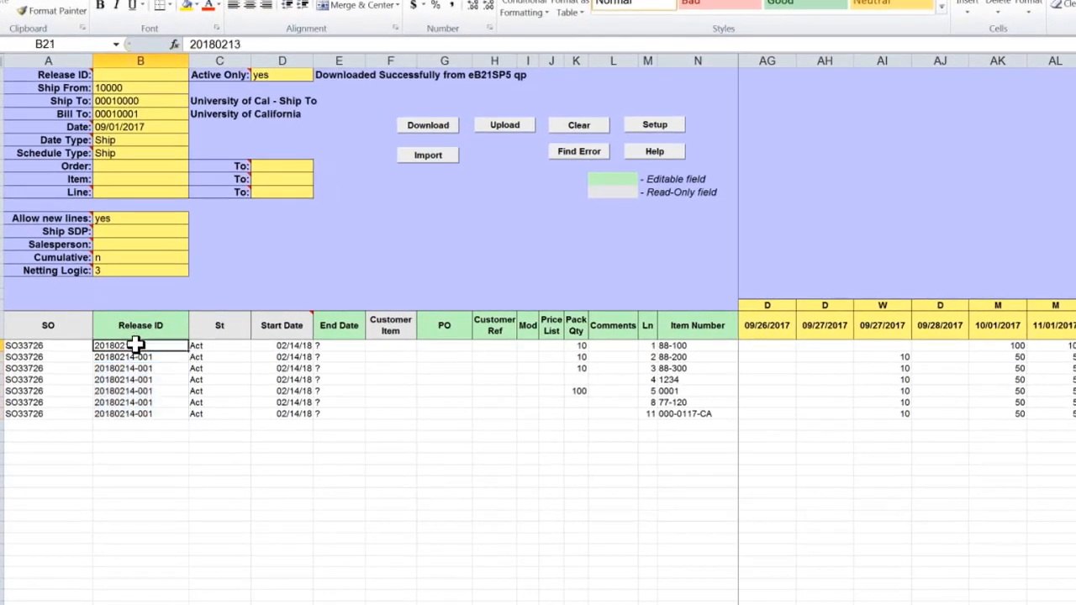
key(Down)
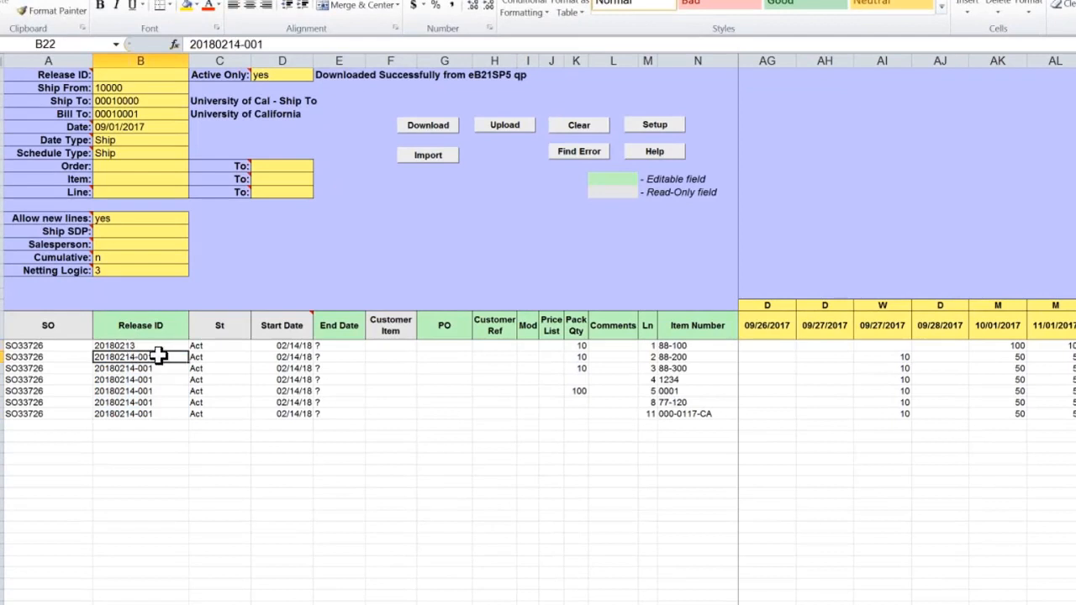
click(579, 348)
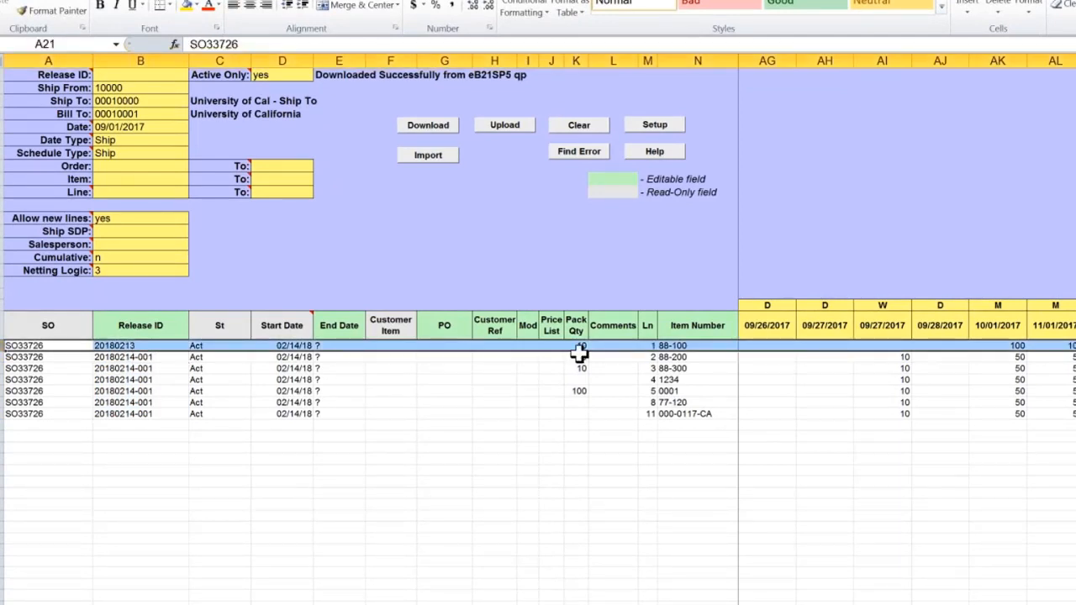
click(689, 345)
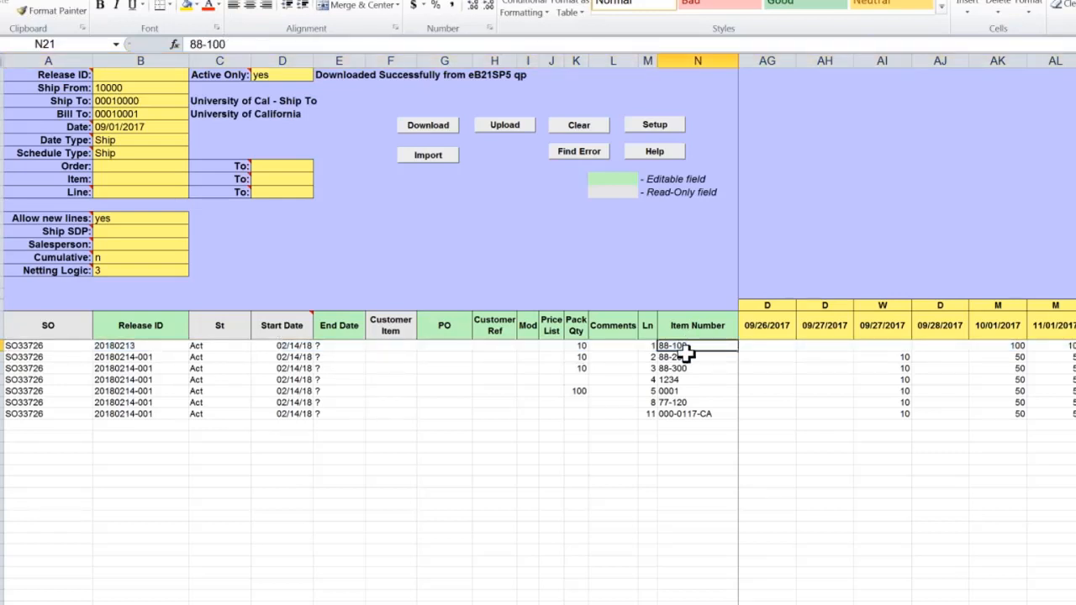
click(761, 343)
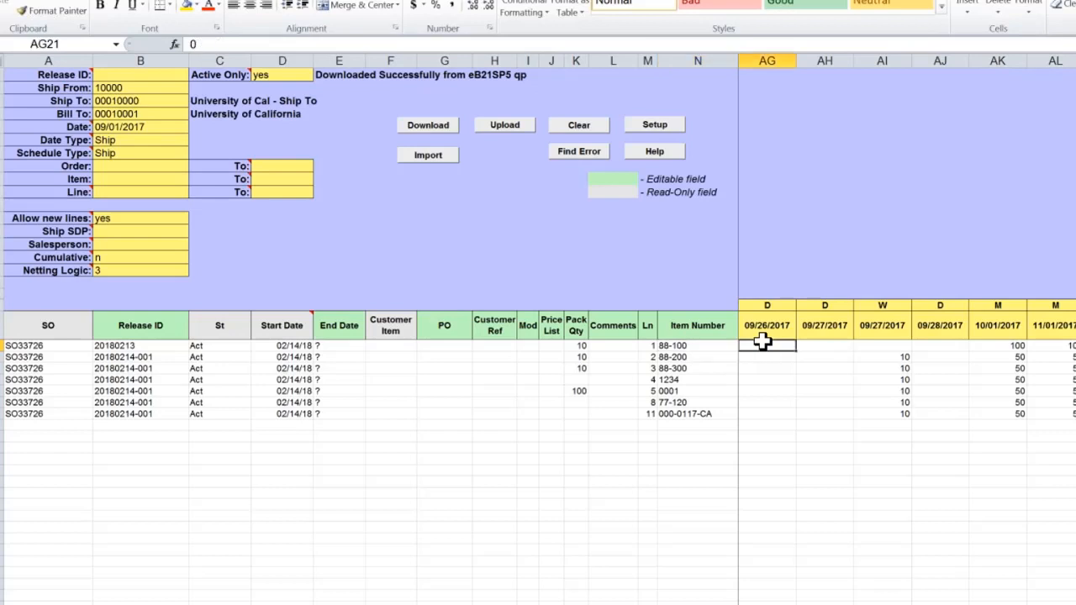
click(698, 345)
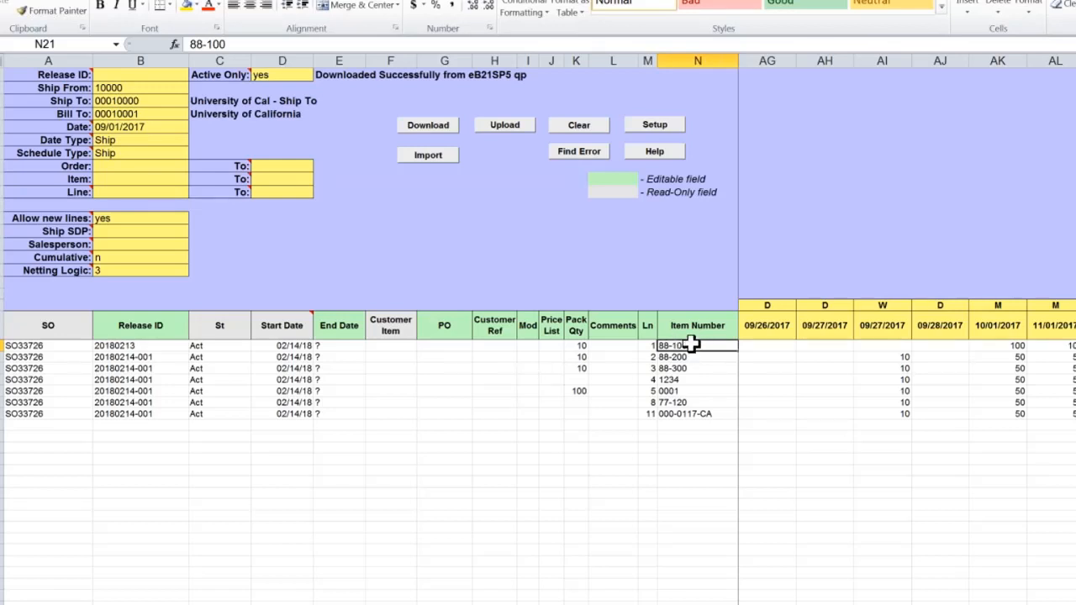
click(875, 348)
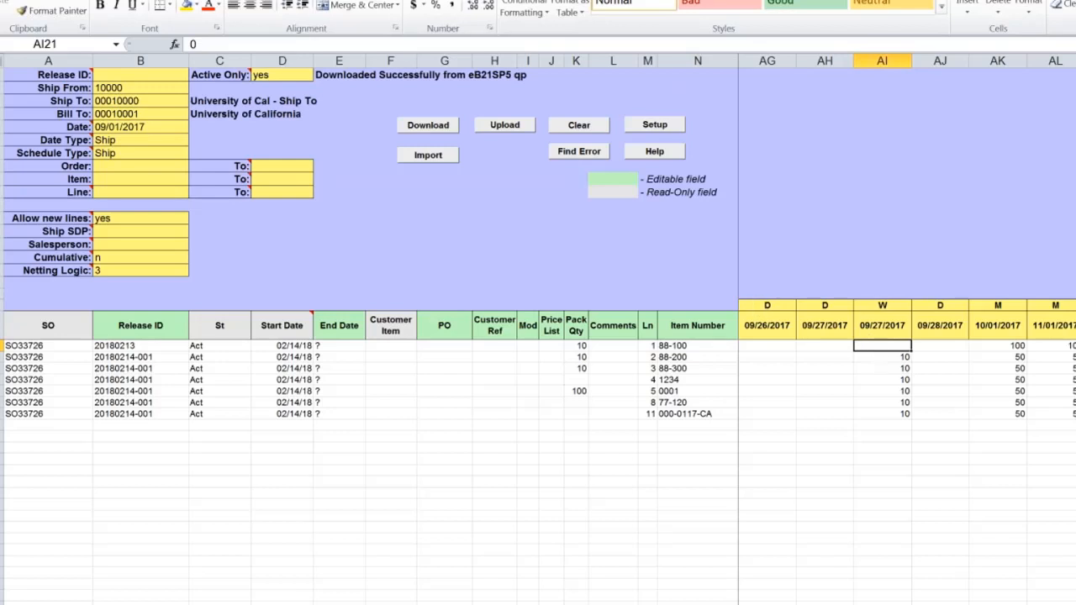
click(155, 348)
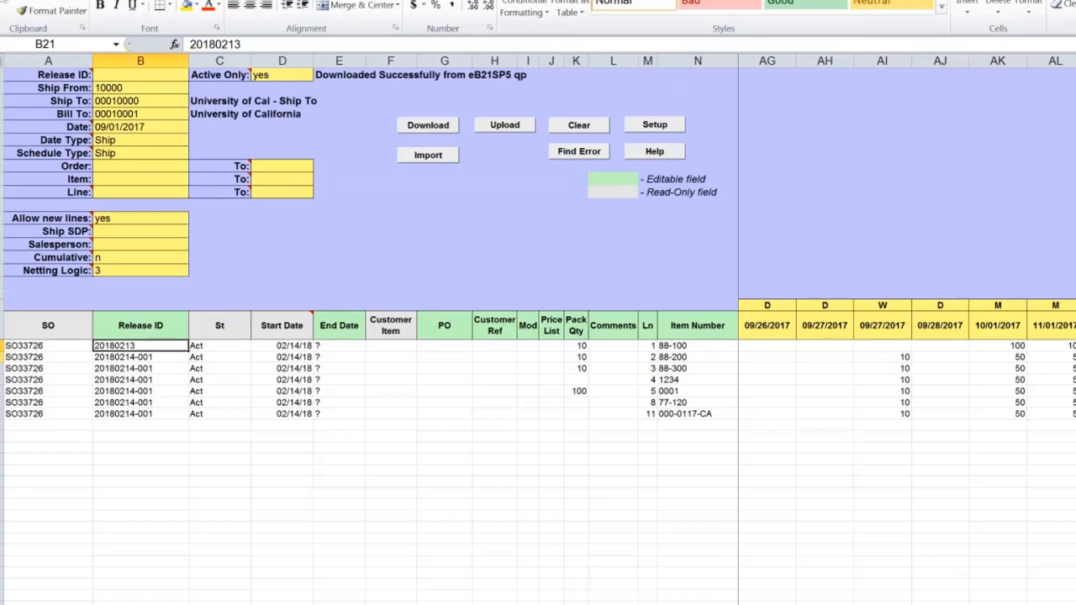
click(1, 347)
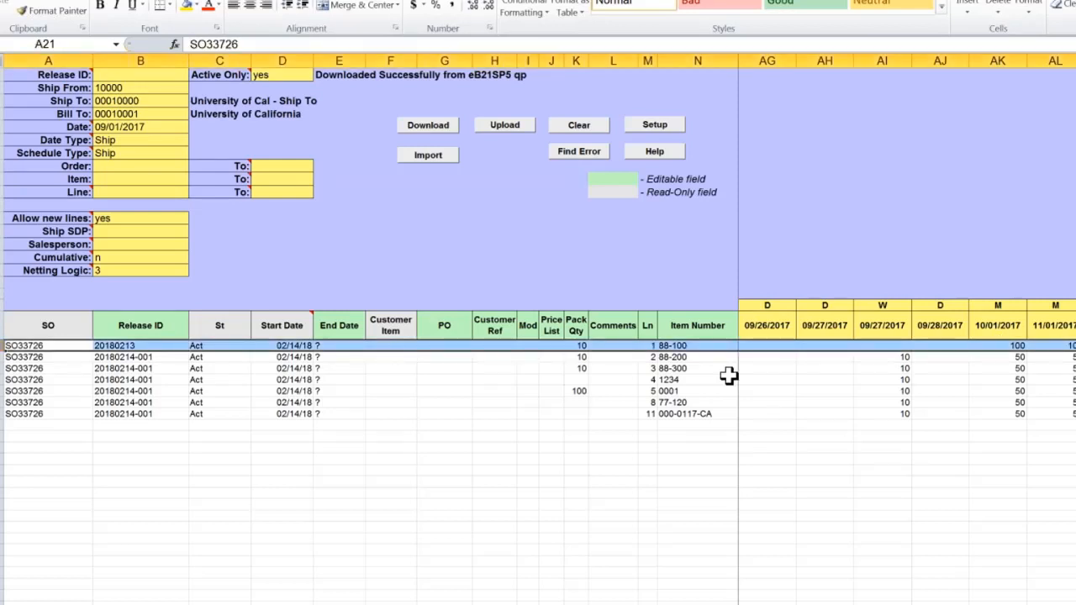
Enter 02/14/2018 as the End Date of the 88-100 line and clear that End Date cell again
click(343, 346)
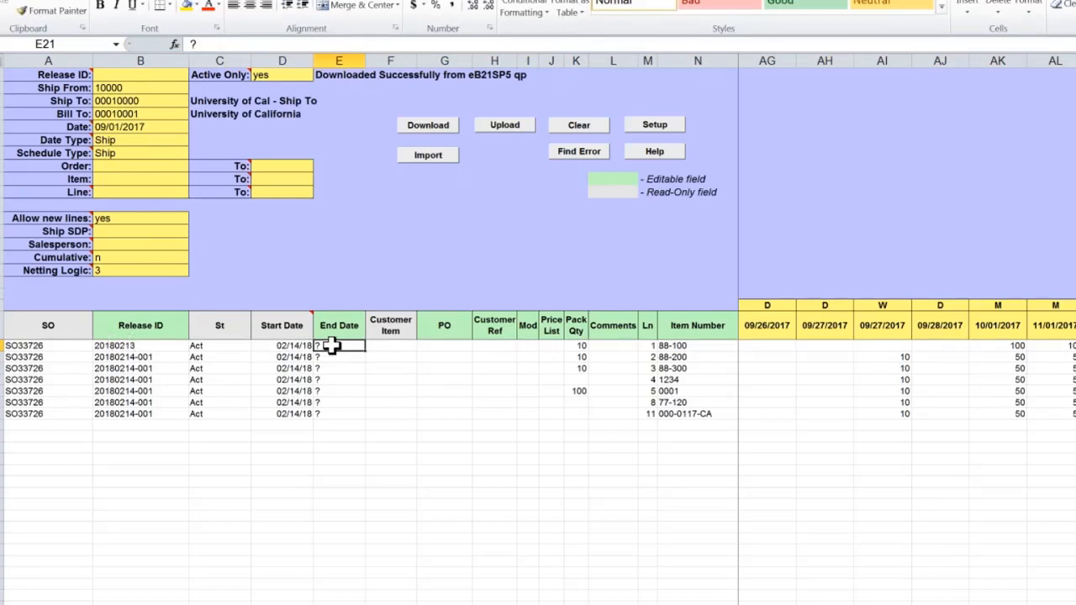
text(02/14/2018)
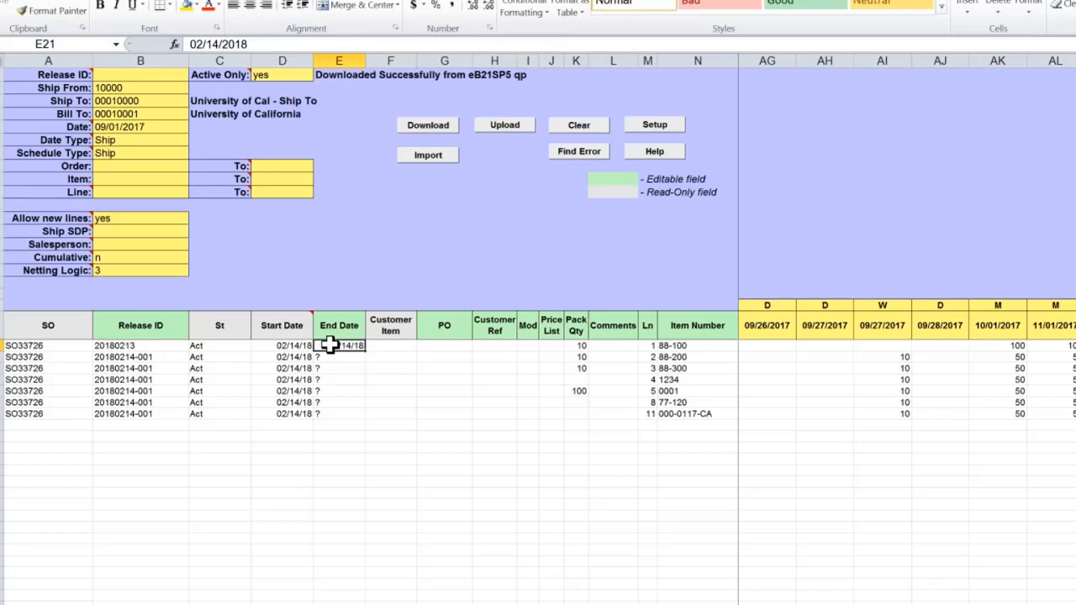
key(BackSpace)
Examine the 88-100 line across all its detail and schedule date columns, up to the first empty date column
key(Right)
key(Right)
key(Right)
key(Right)
key(Right)
key(Right)
key(Right)
key(Right)
key(Right)
key(Right)
key(Right)
key(Right)
key(Right)
key(Right)
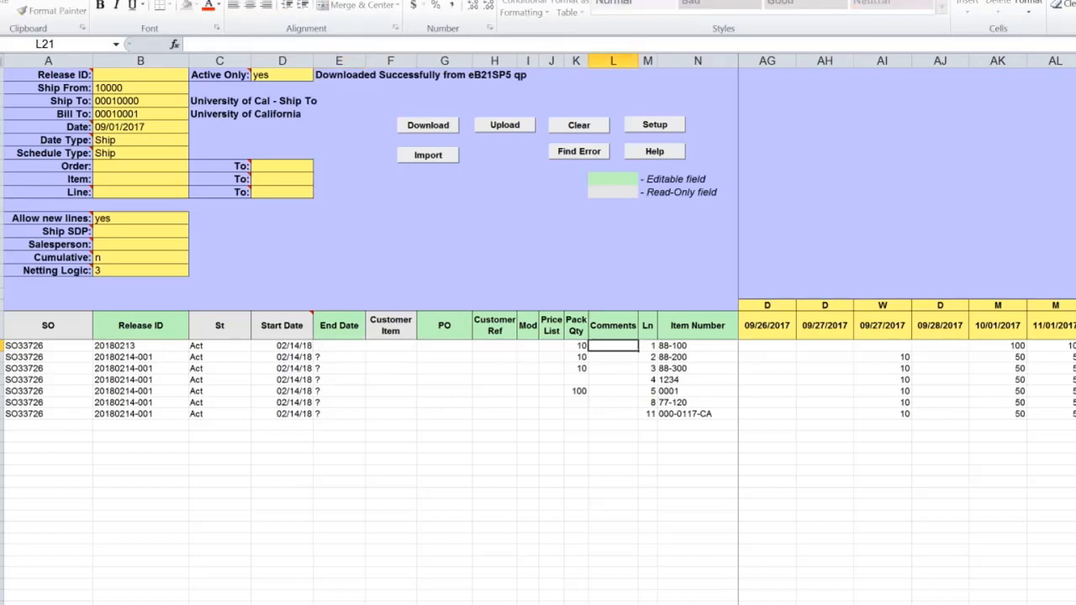
key(Right)
key(Right)
key(Right)
key(Right)
key(Right)
key(Right)
key(Right)
key(Right)
key(Right)
key(Right)
key(Right)
key(Right)
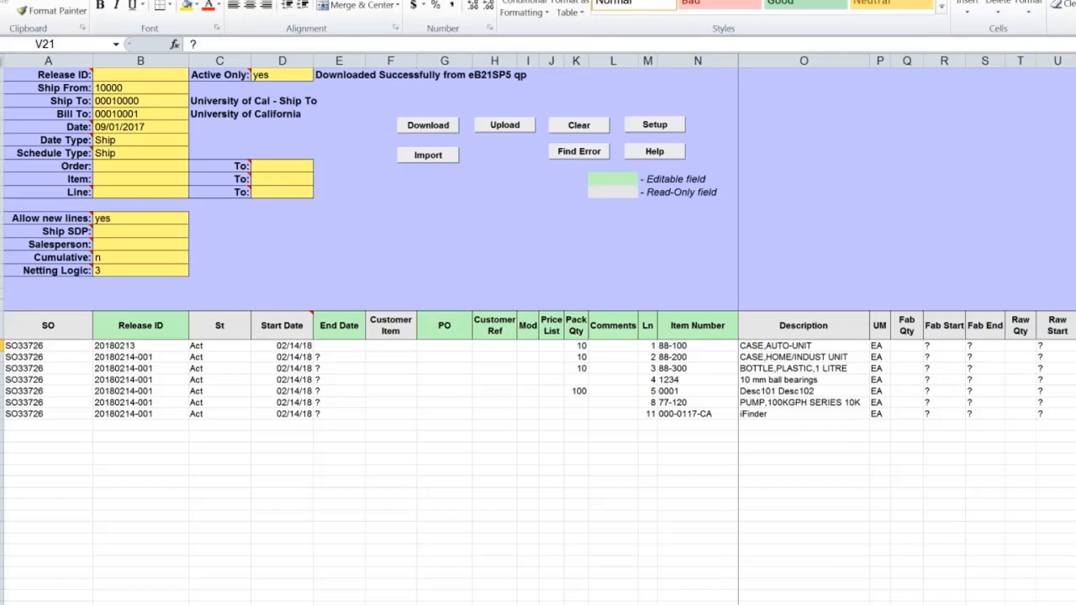
key(Right)
key(Right)
key(Right)
key(Right)
key(Right)
key(Right)
key(Right)
key(Right)
key(Right)
key(Right)
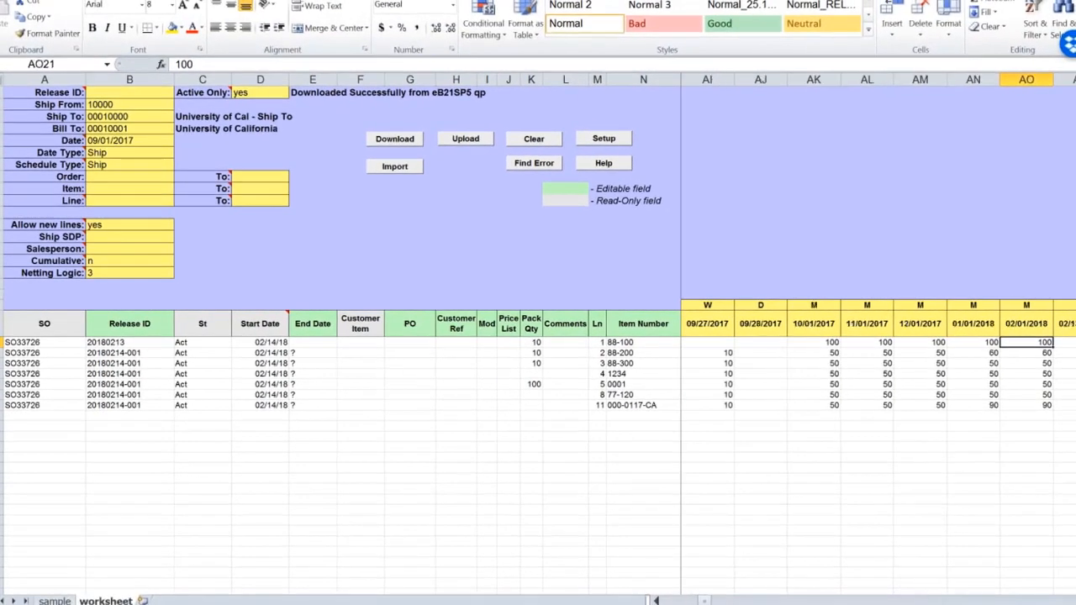
key(Right)
key(Right)
key(Right)
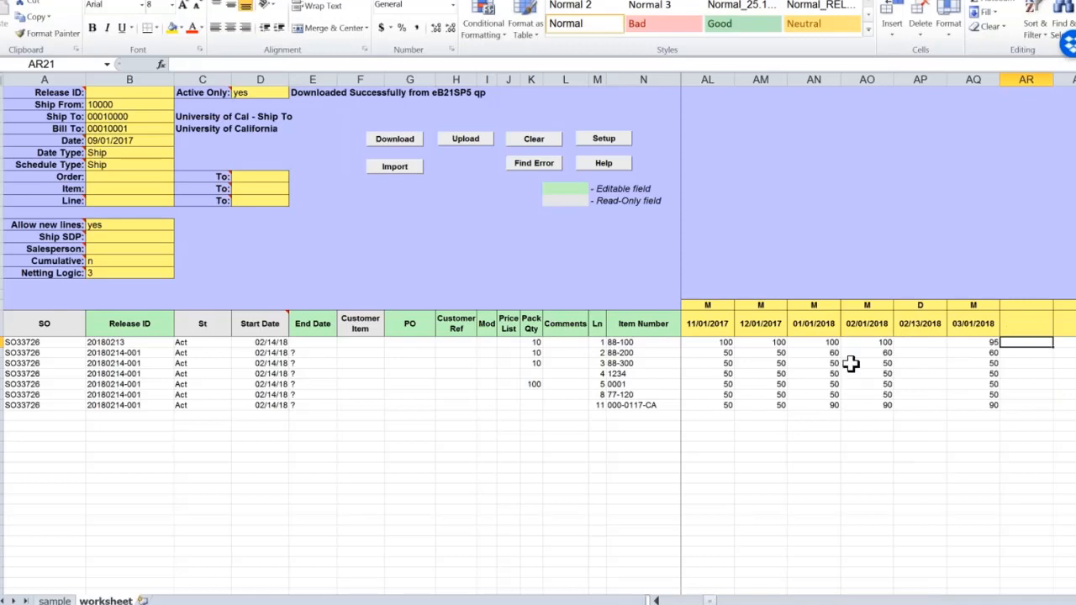
Clear the 88-100 line's 03/01/2018 quantity and delete all the other schedule lines from the worksheet
click(987, 343)
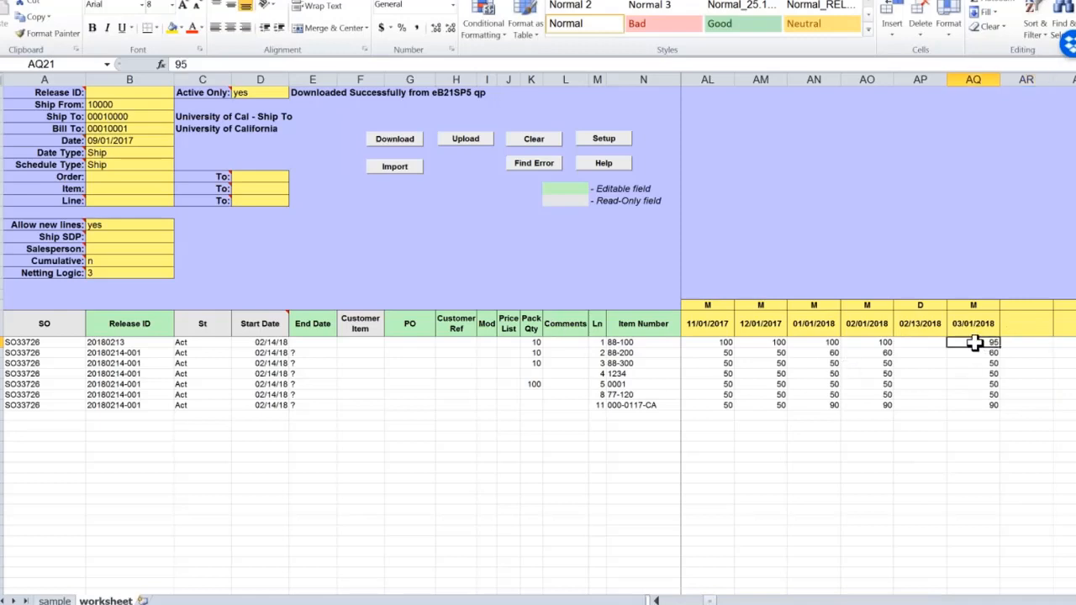
key(Delete)
key(Down)
drag(2, 354, 1, 416)
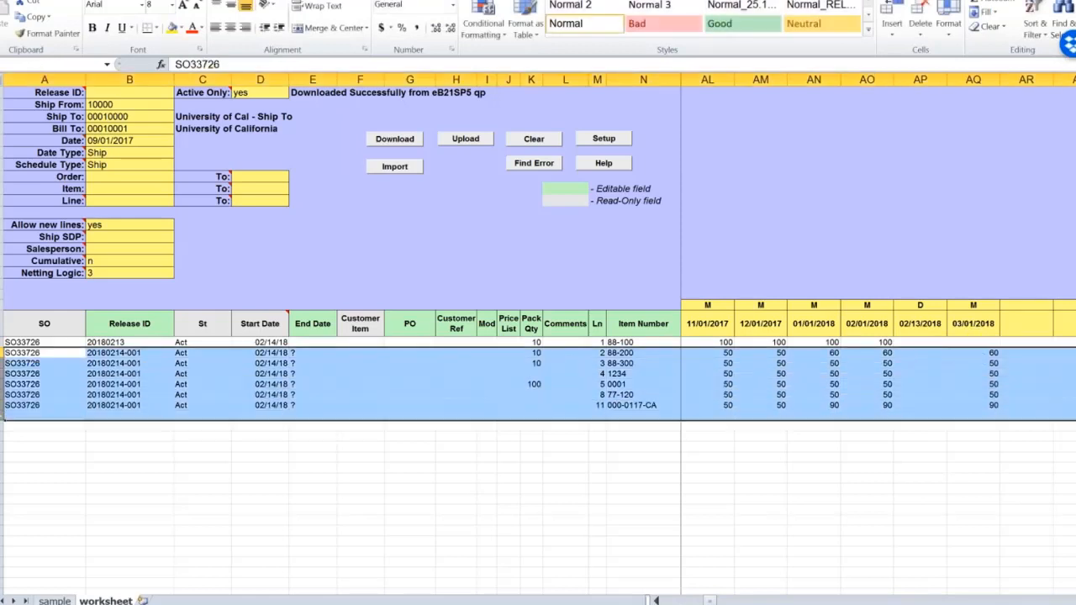
right_click(38, 396)
click(83, 502)
Upload the 88-100 line and download the active schedules again to check its Release ID, status, End Date and 03/01/2018 quantity
click(488, 139)
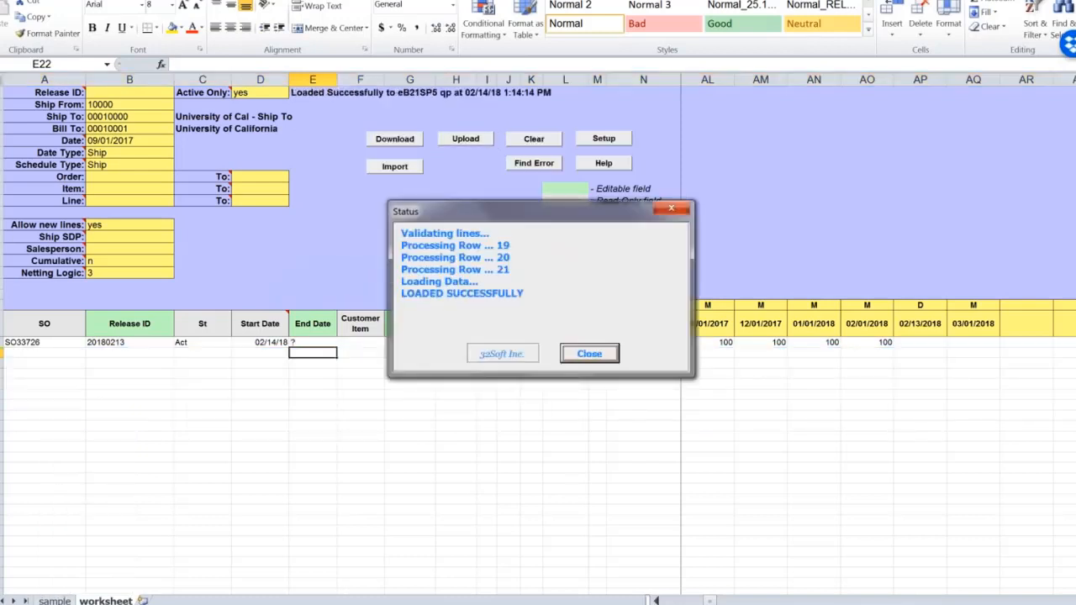
click(590, 354)
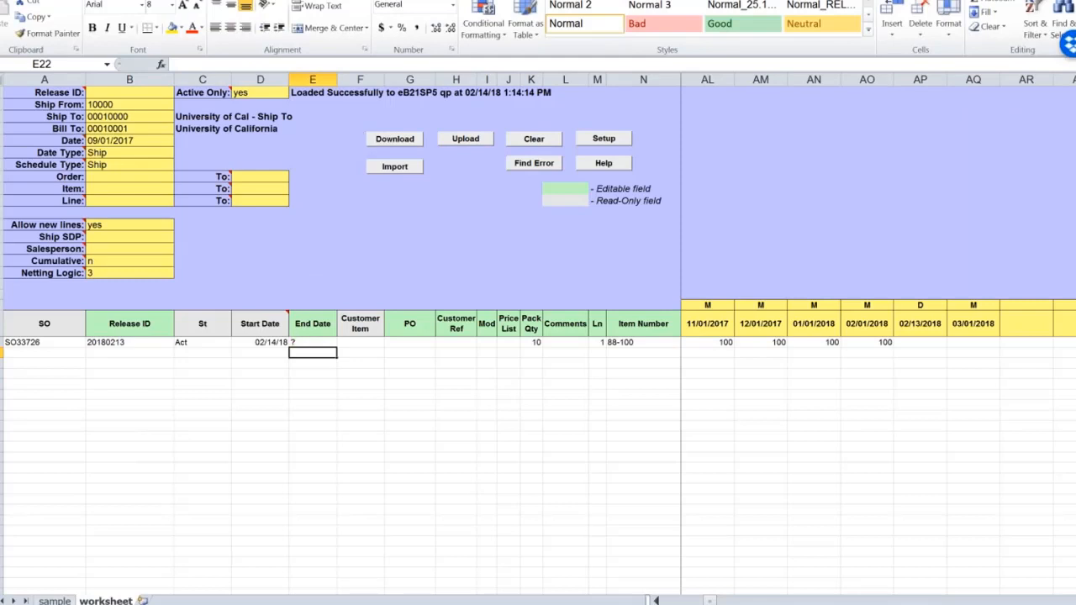
click(394, 139)
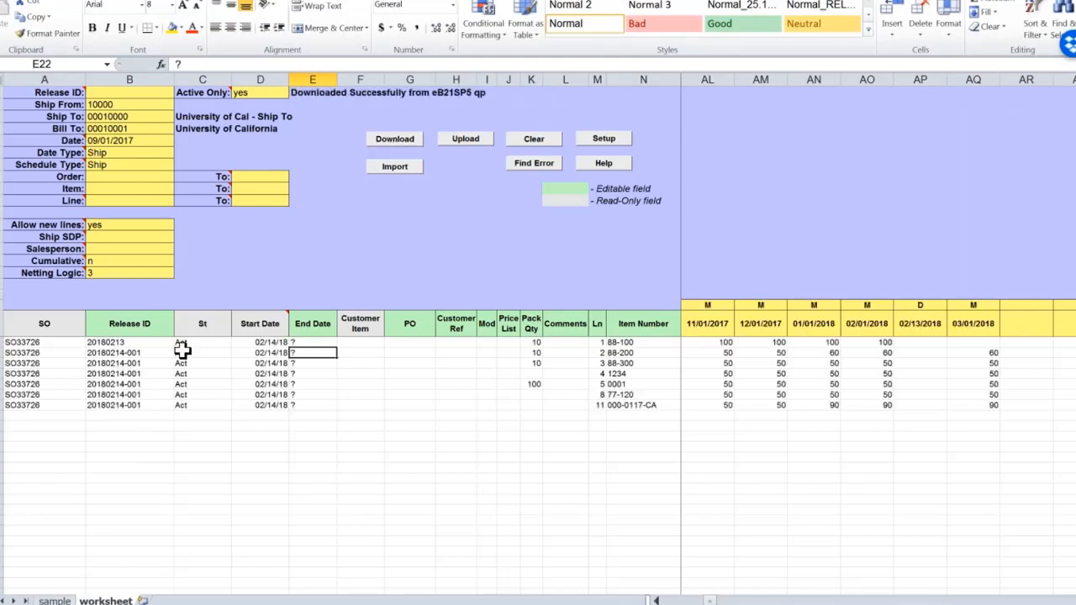
click(181, 342)
click(113, 342)
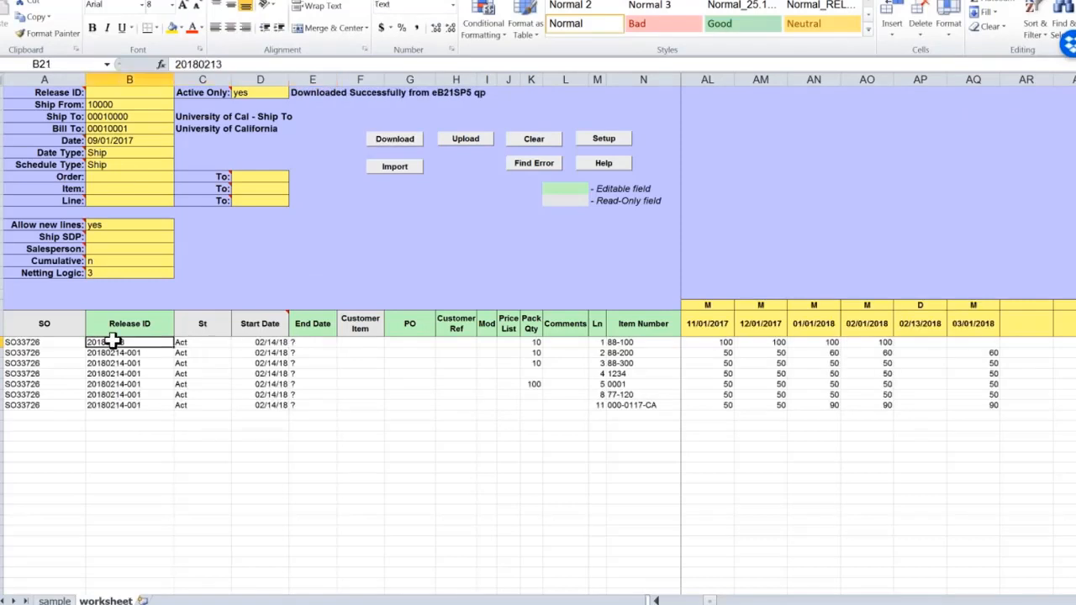
click(290, 342)
click(990, 343)
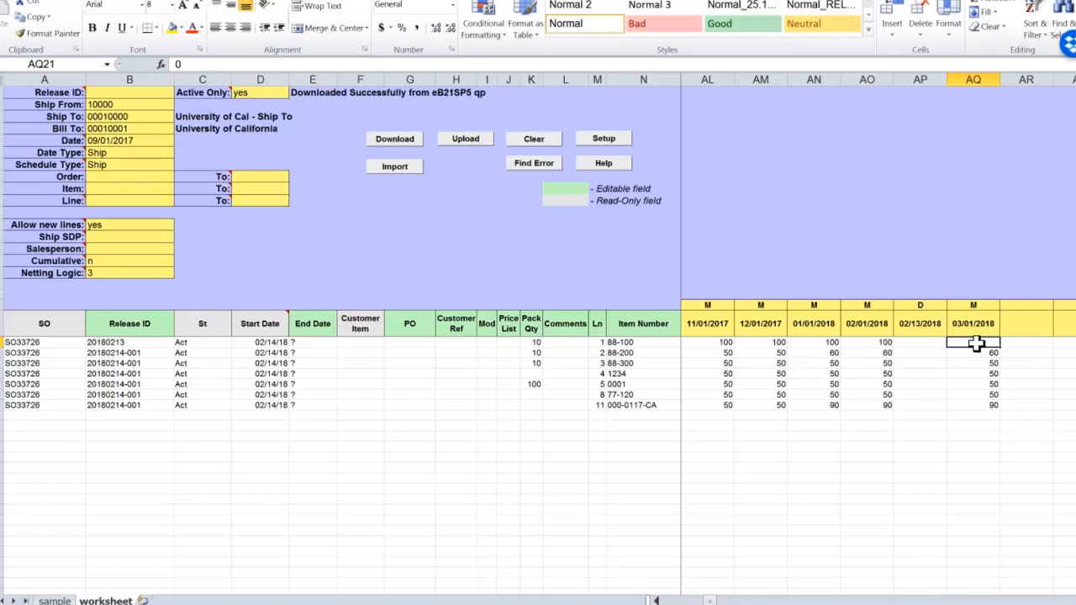
click(183, 342)
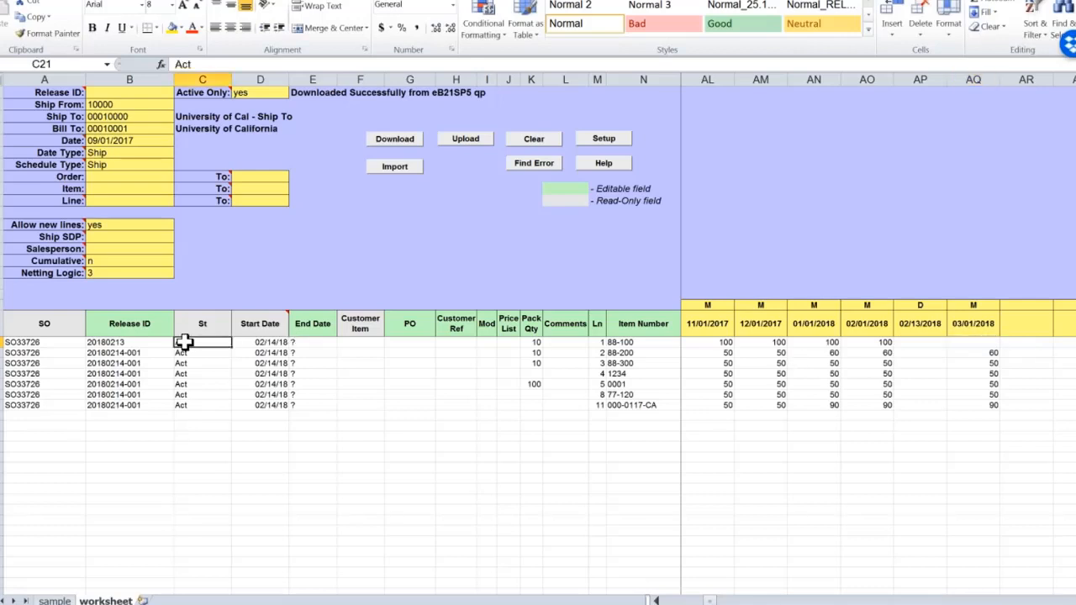
Set the End Date of the 88-100 line to 02/14/2018 and upload the schedules
click(298, 342)
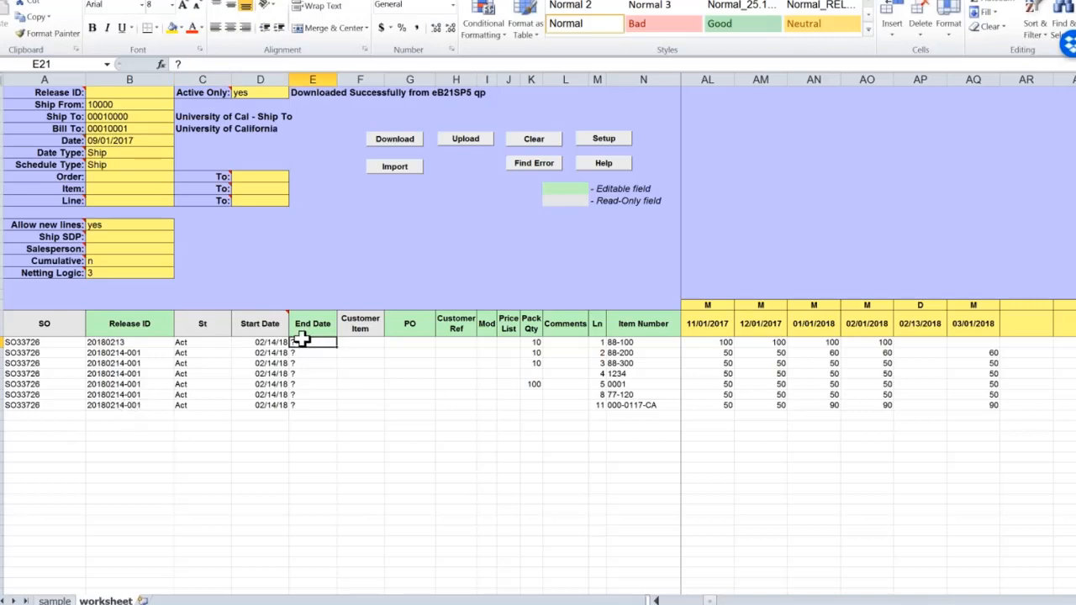
text(02/1)
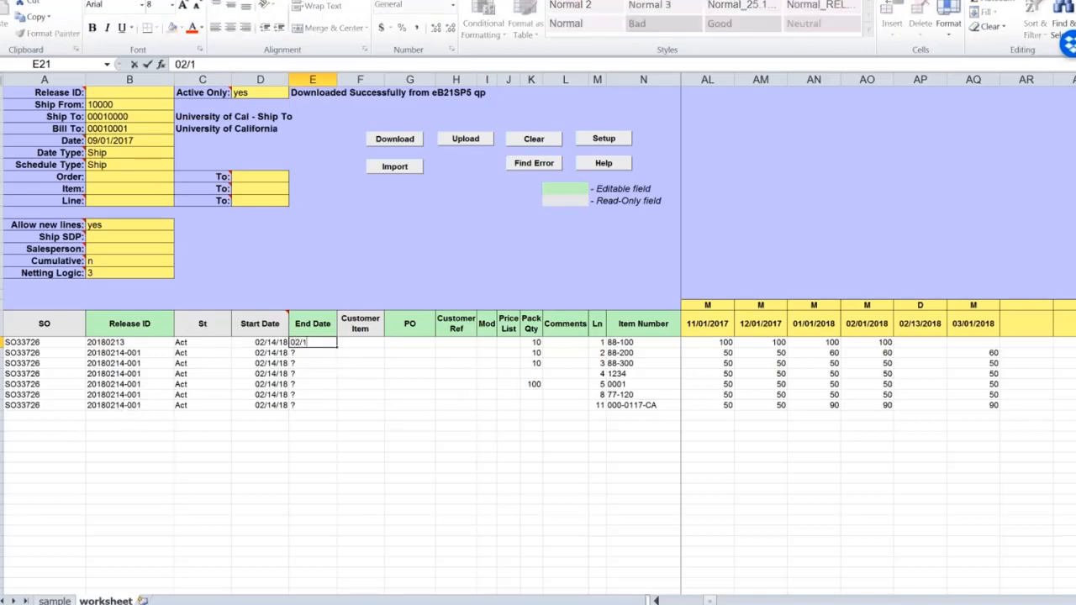
text(4)
key(Return)
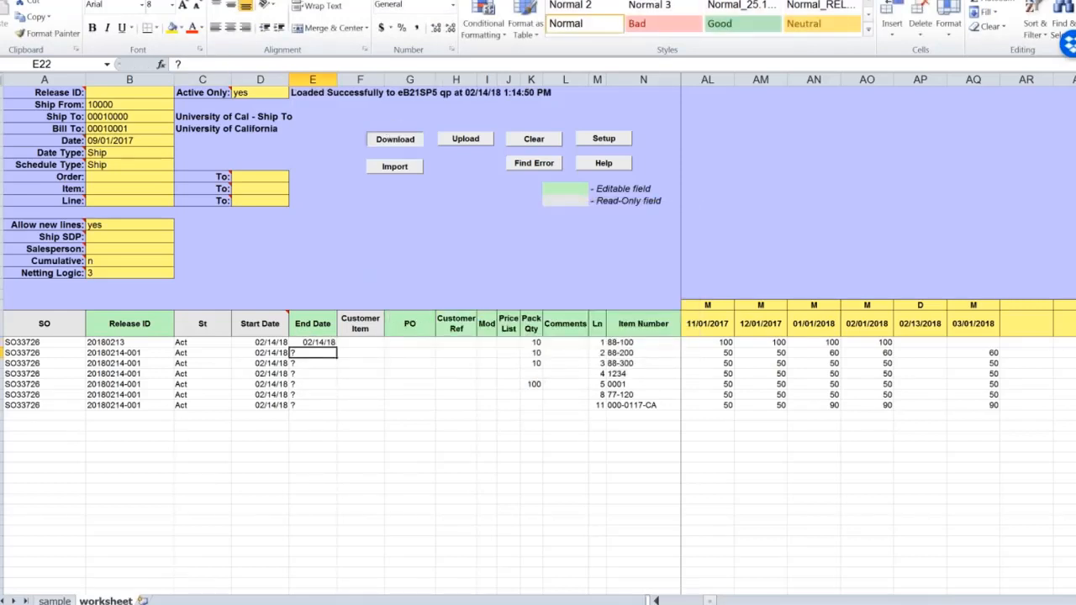
Download the active schedules again and check the 88-100 line's dates, status, Release ID and 03/01/2018 quantity against the other lines
click(392, 137)
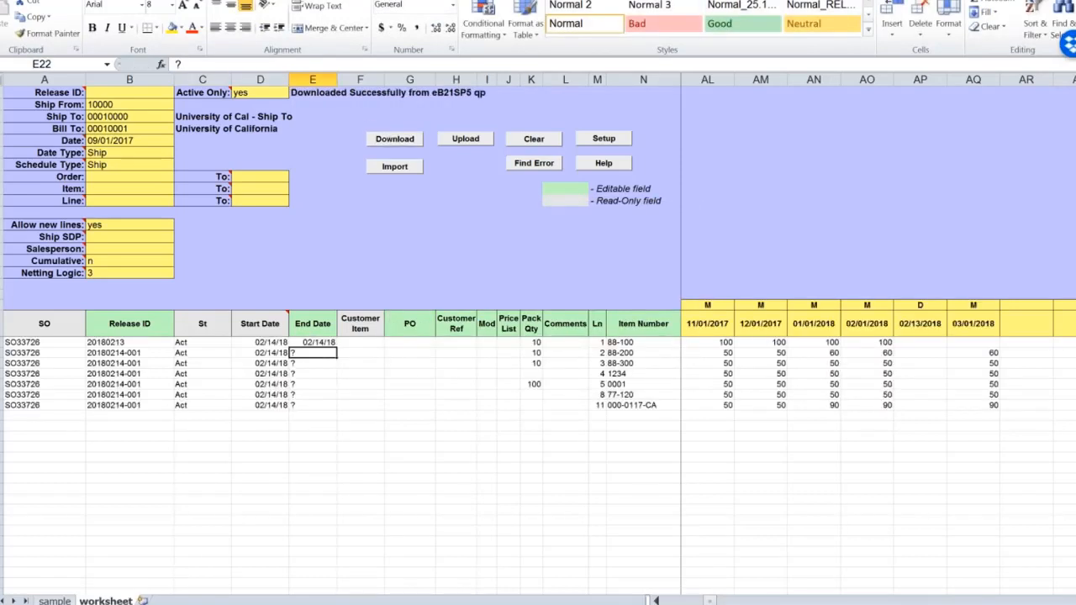
click(267, 342)
click(313, 343)
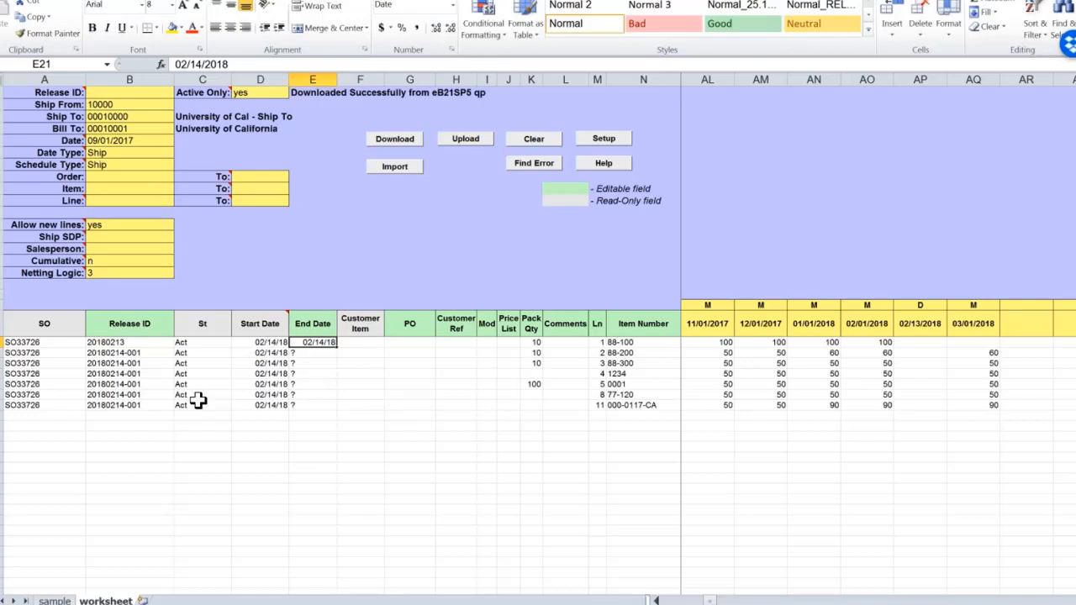
key(Down)
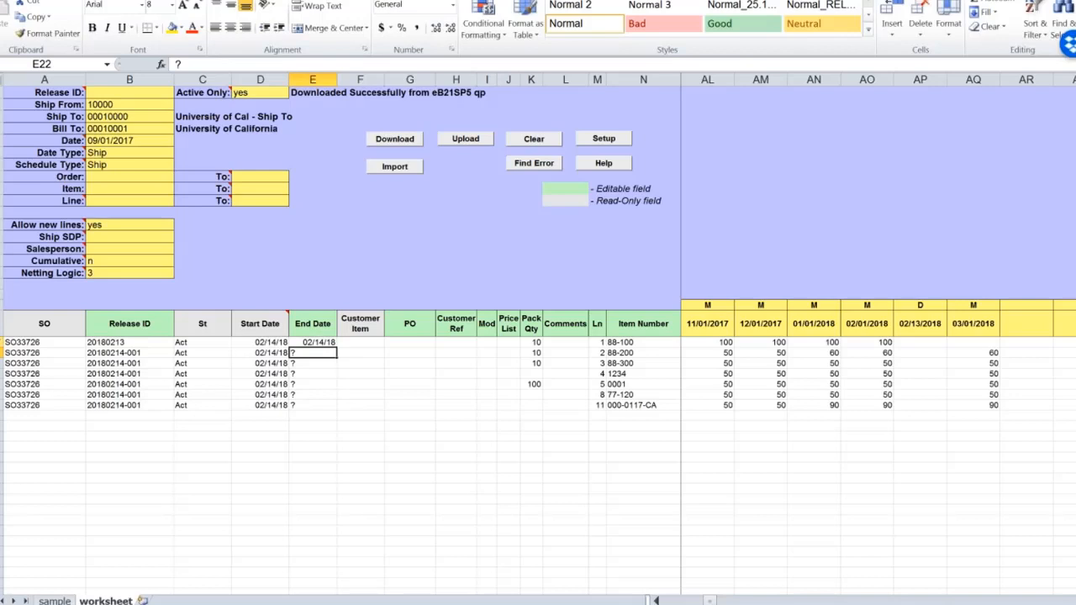
click(191, 343)
key(Left)
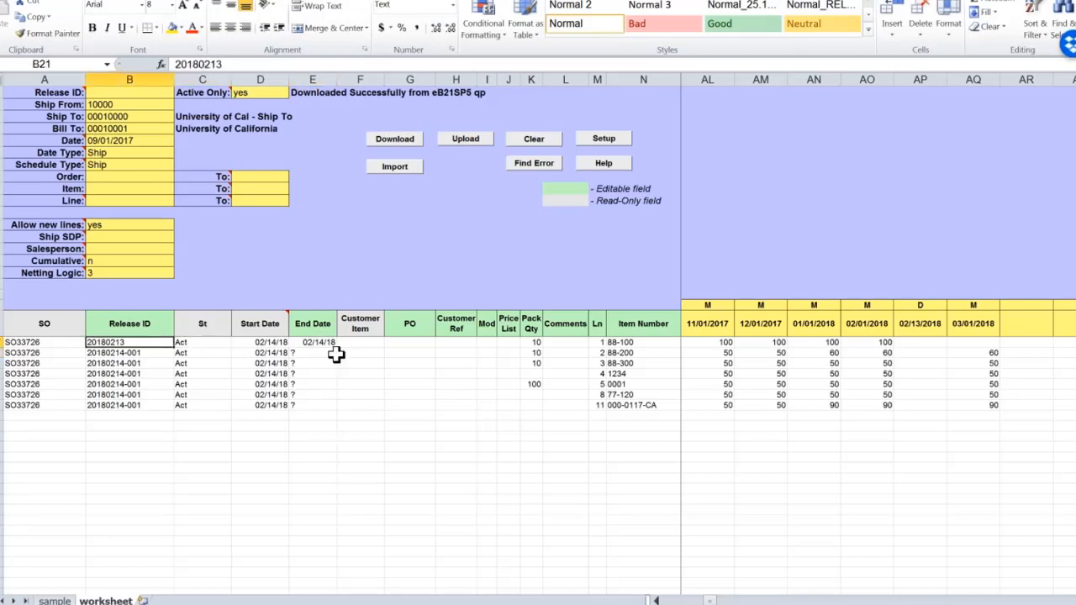
click(125, 353)
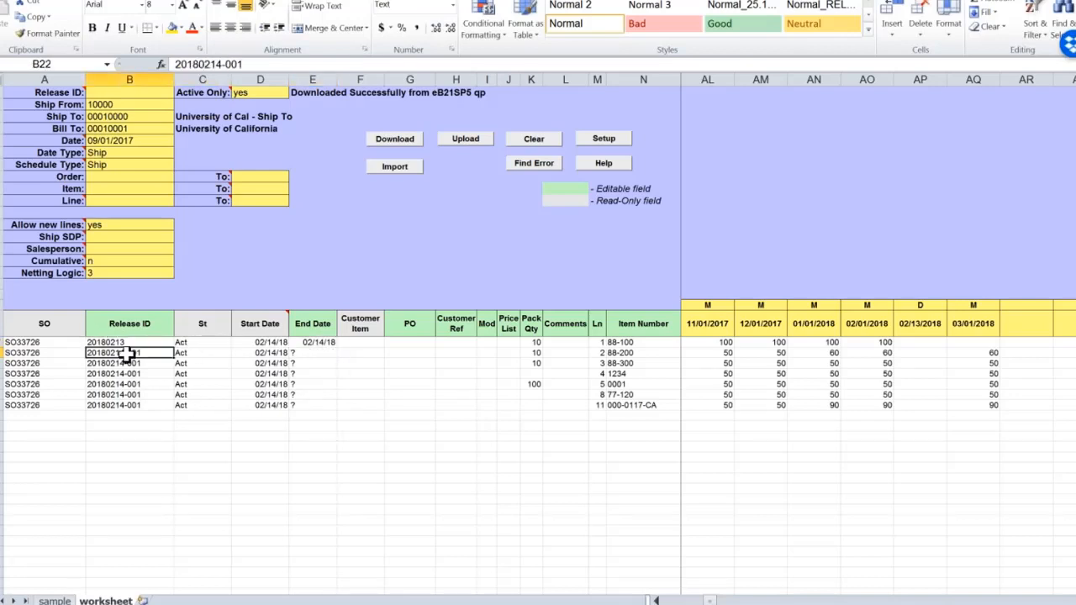
click(120, 342)
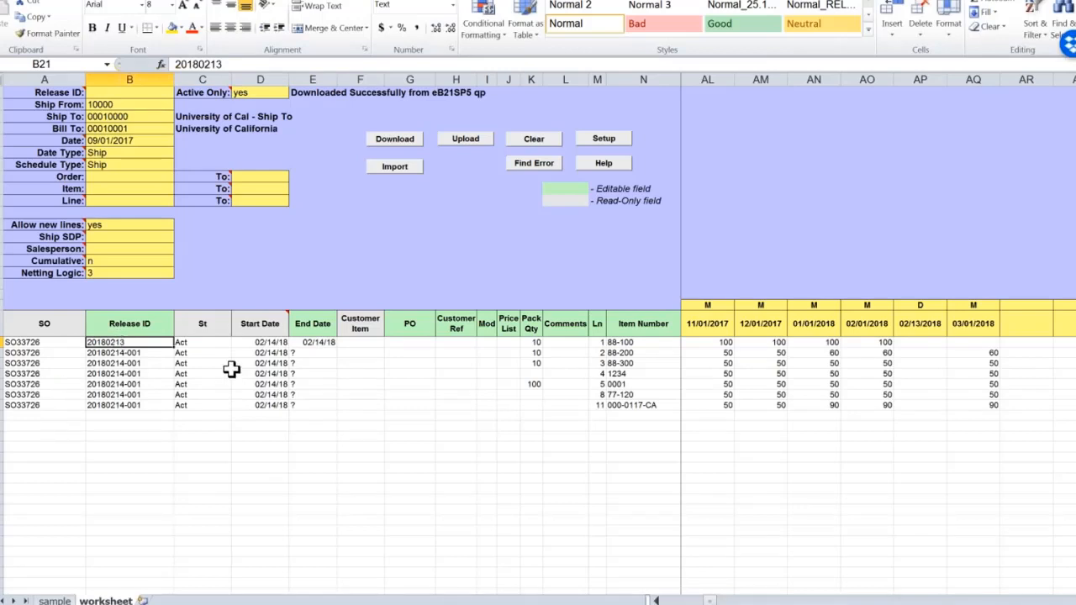
click(973, 343)
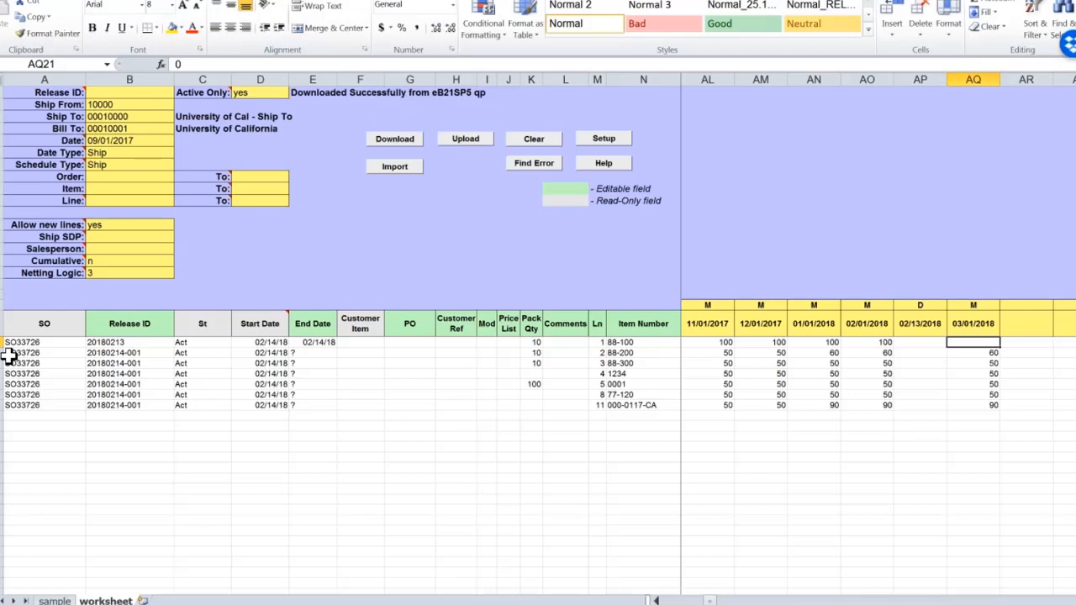
click(199, 342)
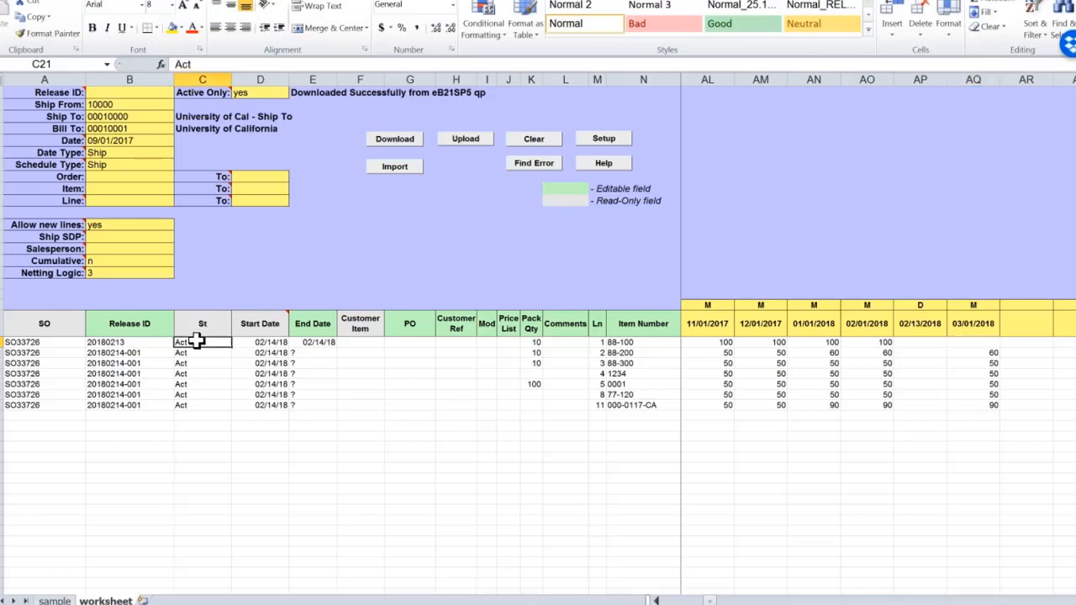
Download active and historical releases with Active Only set to no, and highlight all release lines of item 88-100
click(245, 93)
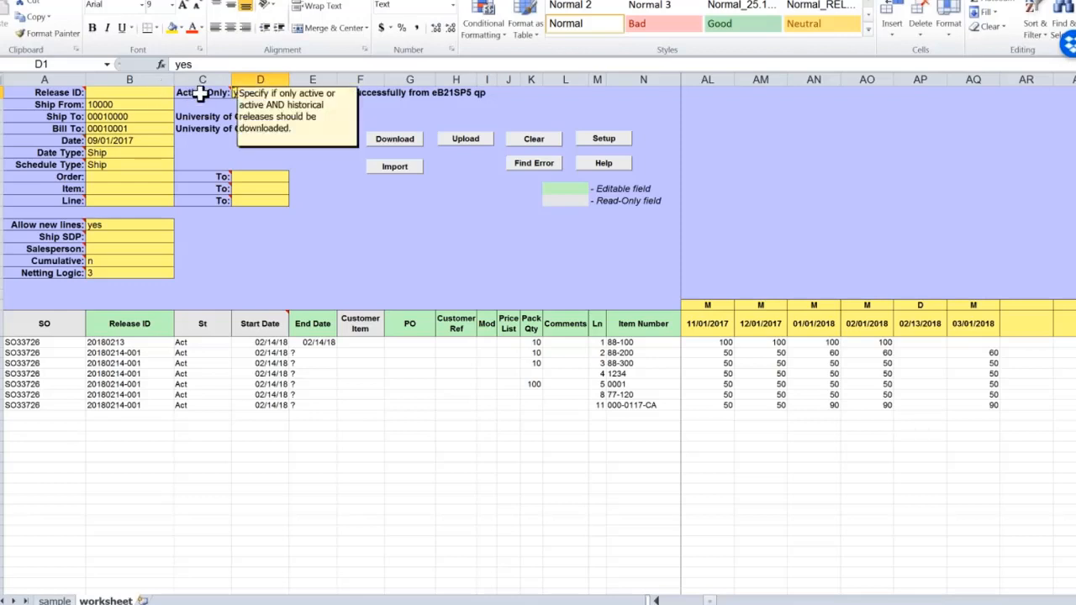
text(no)
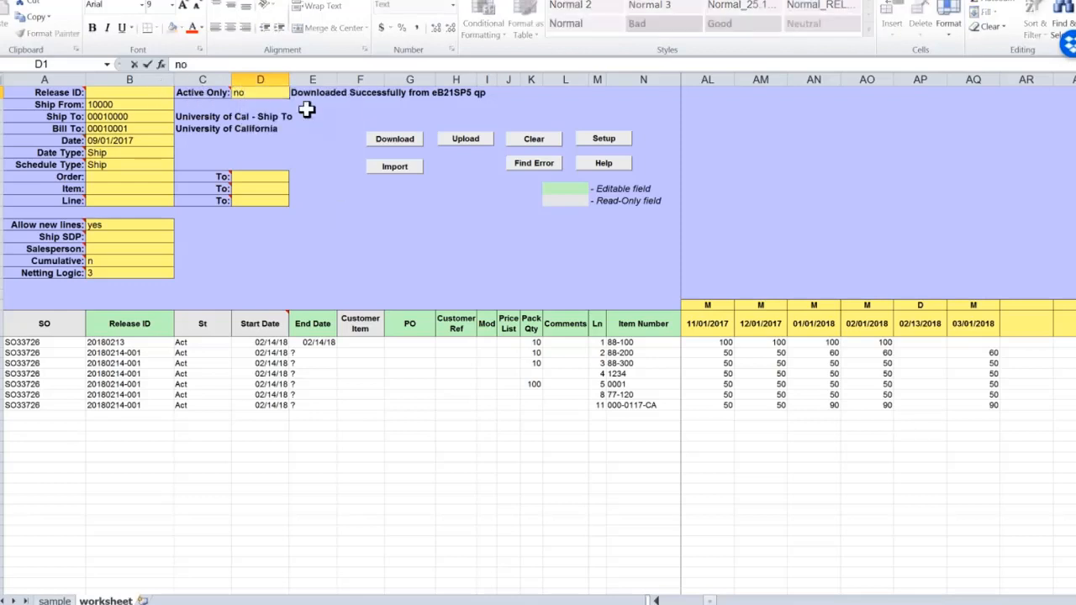
key(Return)
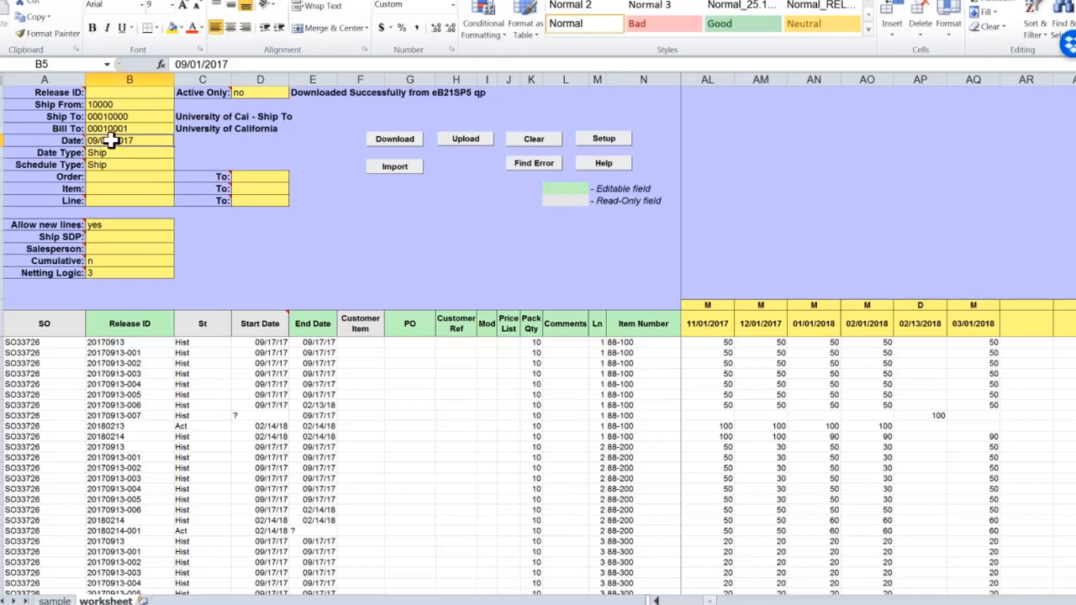
drag(3, 342, 4, 436)
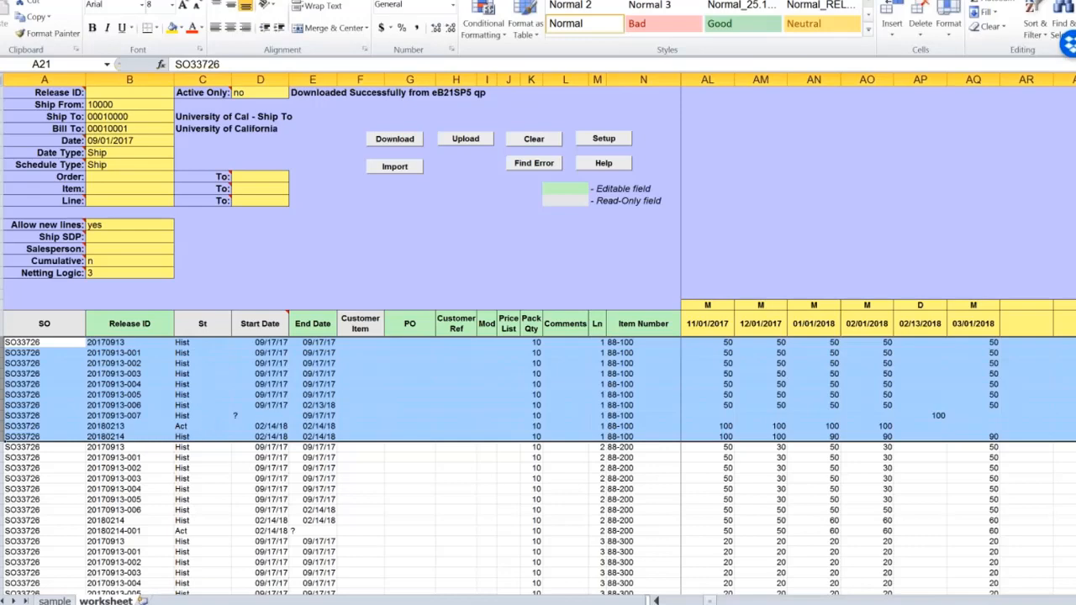
scroll(258, 530, down, 5)
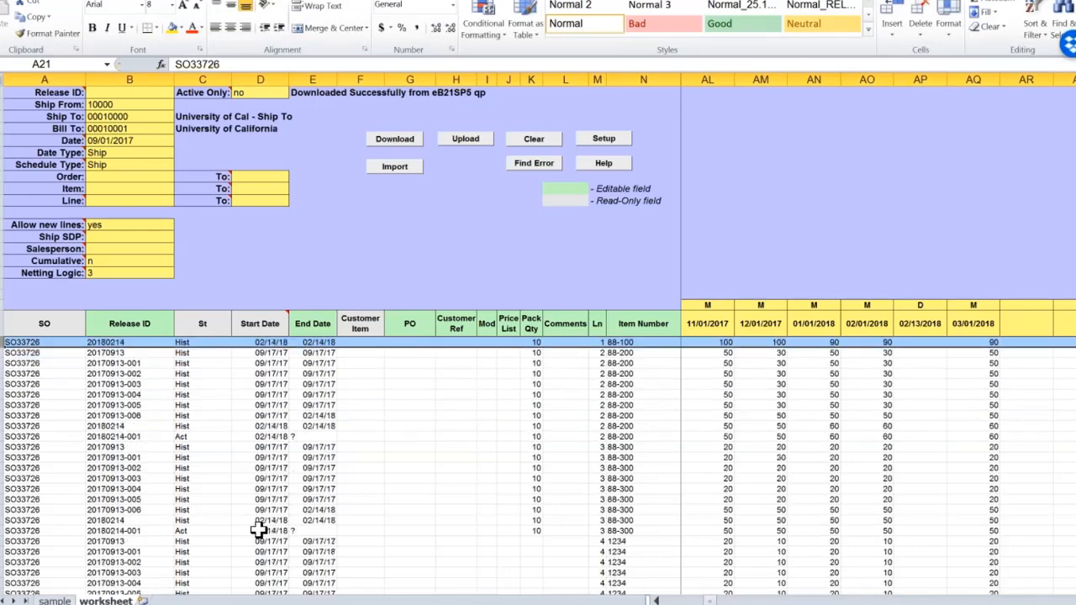
scroll(258, 529, up, 5)
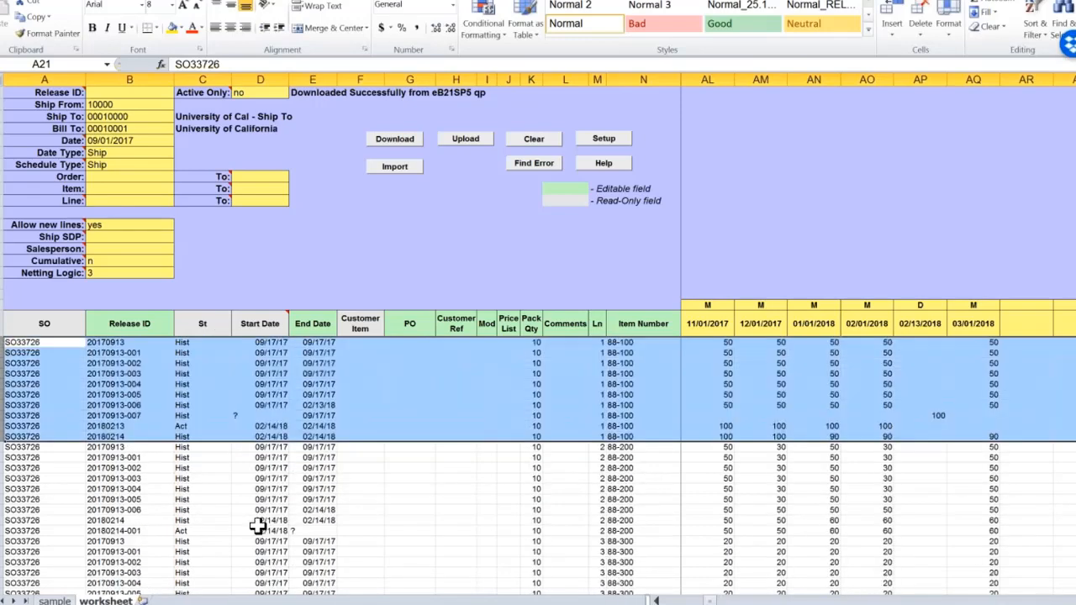
Restrict the selection to Line 1 to 1 and download its schedule releases
click(107, 201)
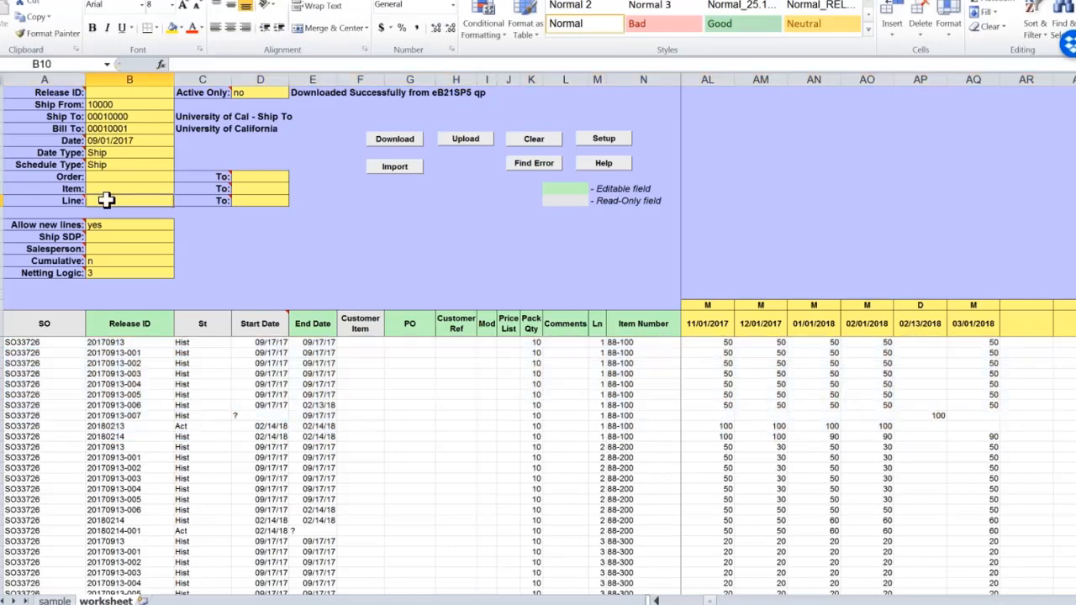
text(1)
click(260, 201)
text(1)
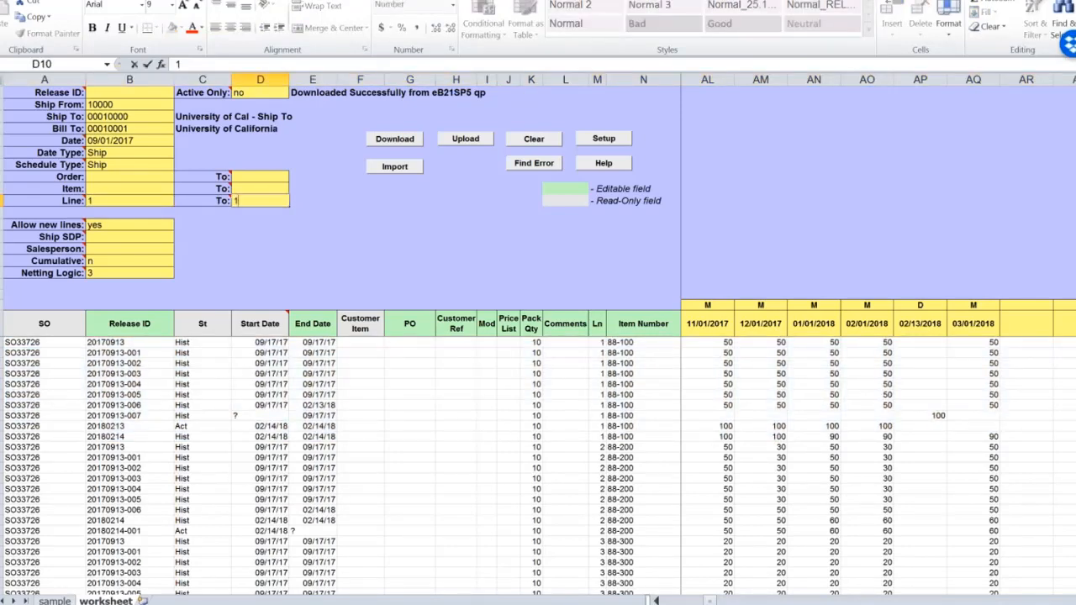
key(Return)
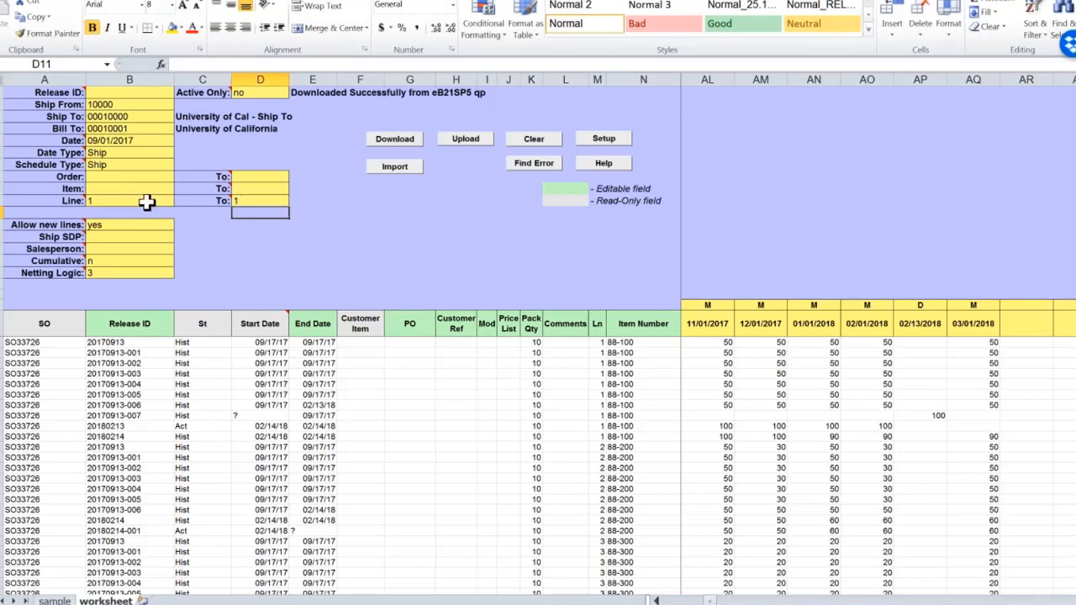
click(384, 141)
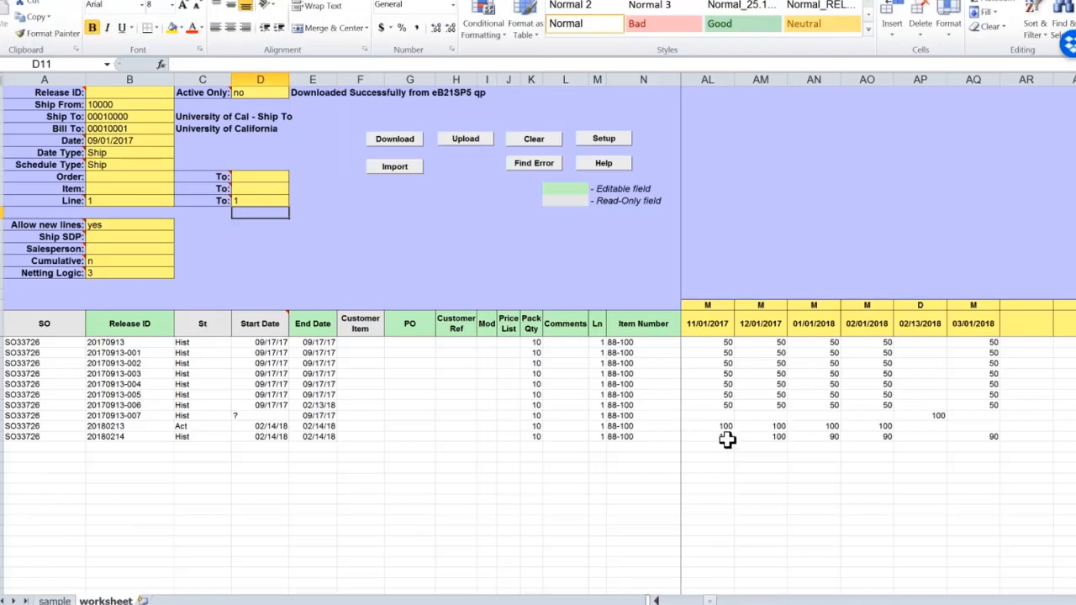
Examine the 88-100 release history, comparing quantities, Start and End Dates, and Release IDs from 20170913 through 20180214
click(814, 425)
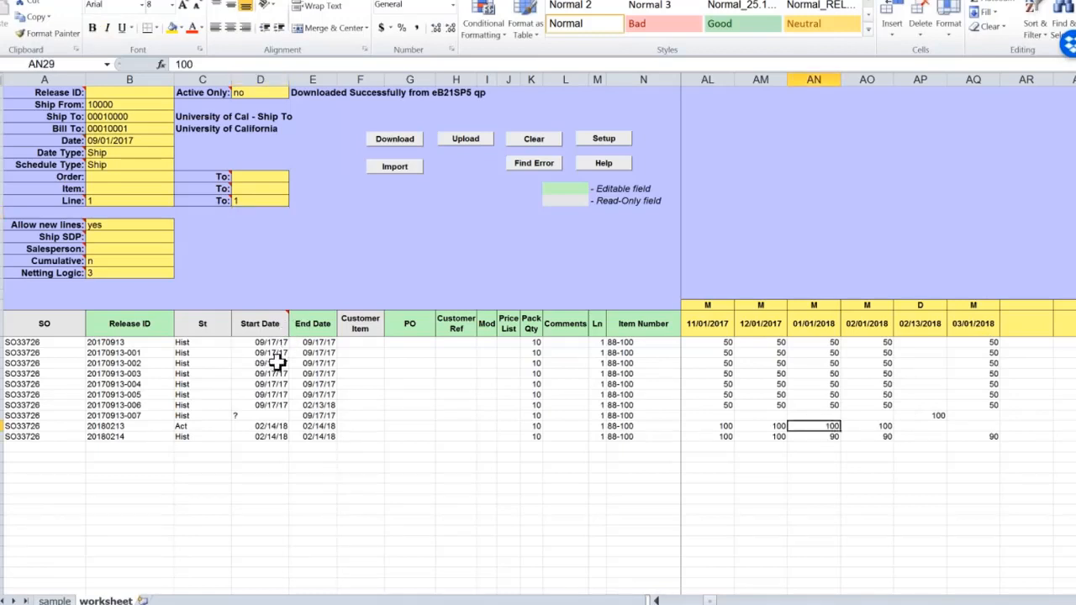
click(272, 346)
key(Down)
key(Down)
key(Down)
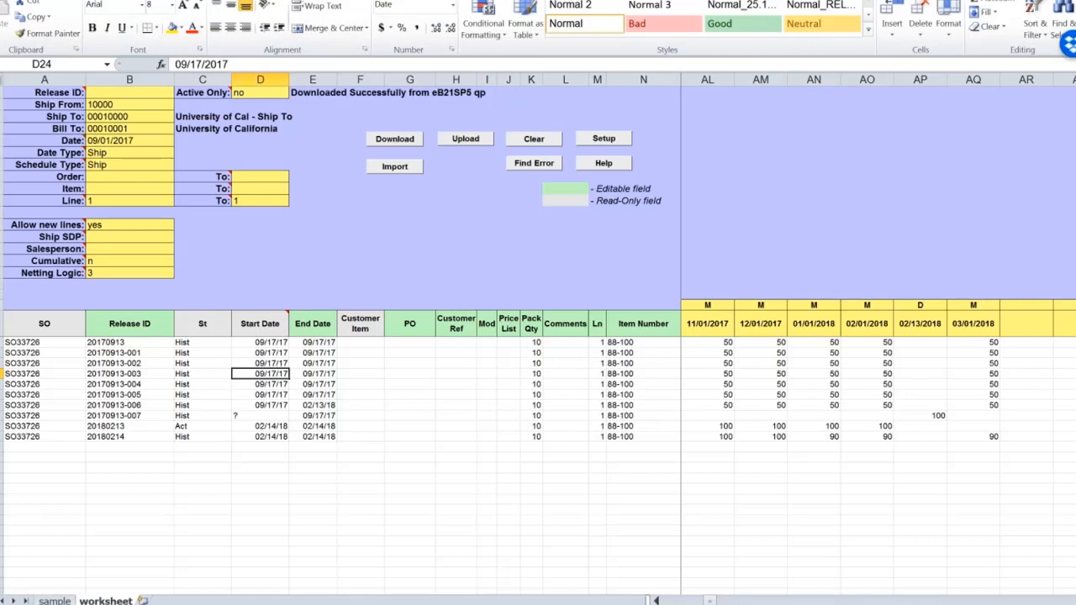
click(313, 384)
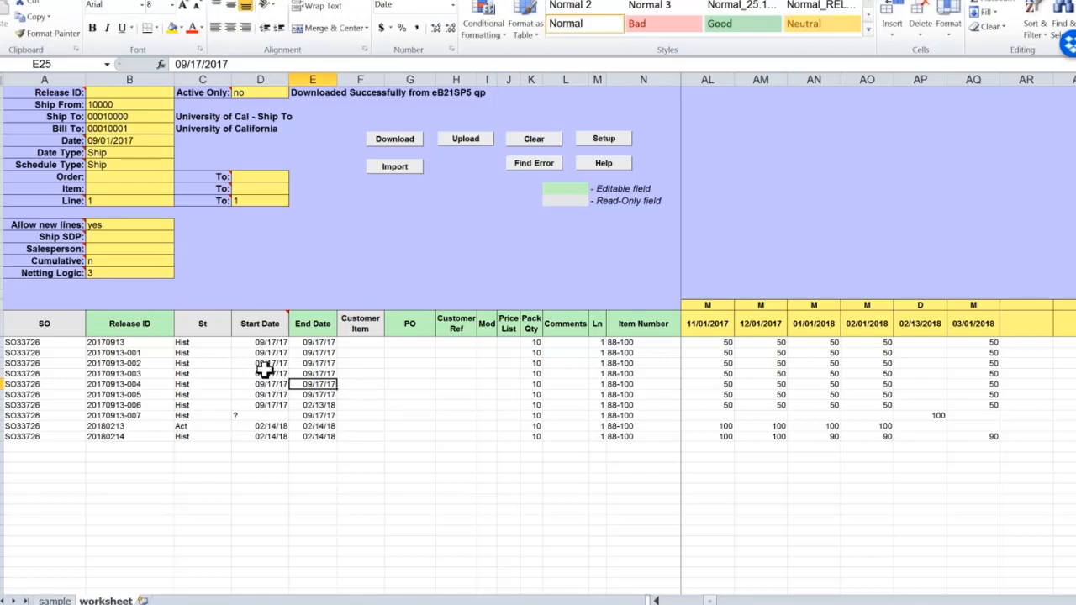
drag(126, 342, 144, 435)
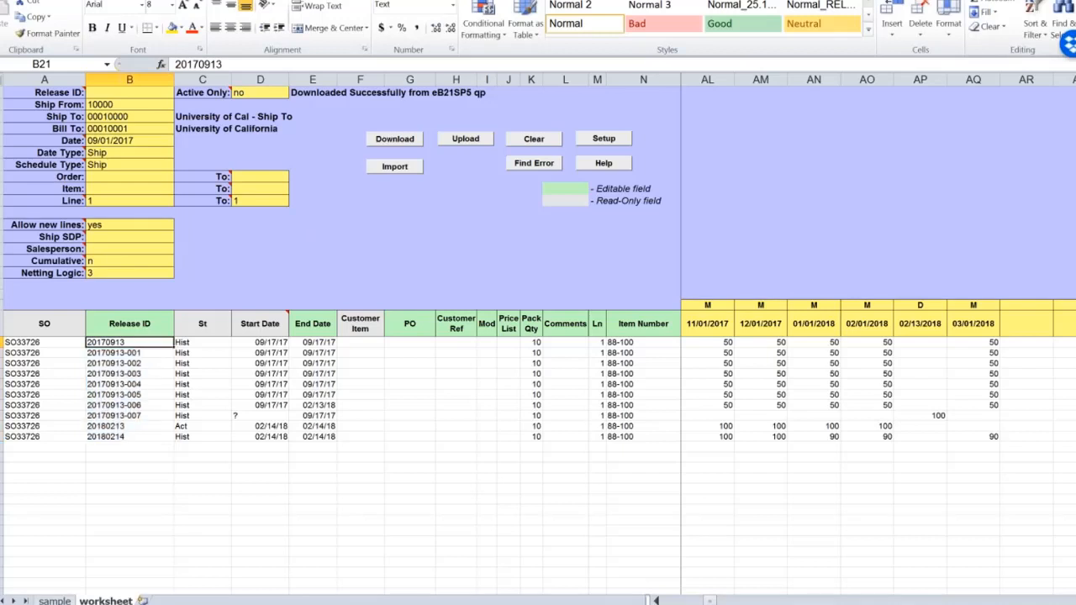
click(106, 353)
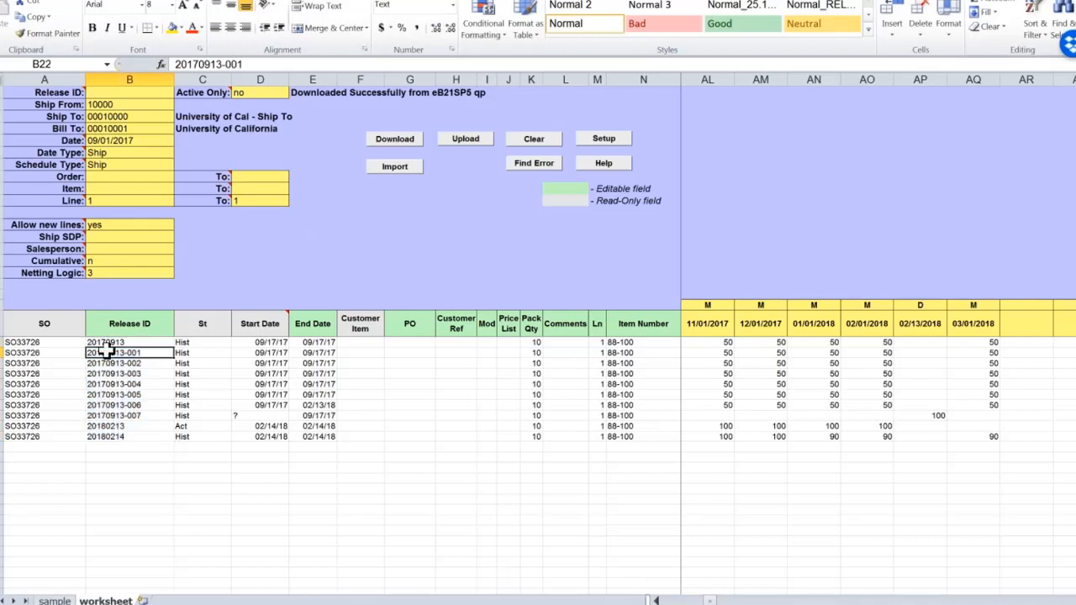
click(122, 342)
click(126, 426)
click(130, 434)
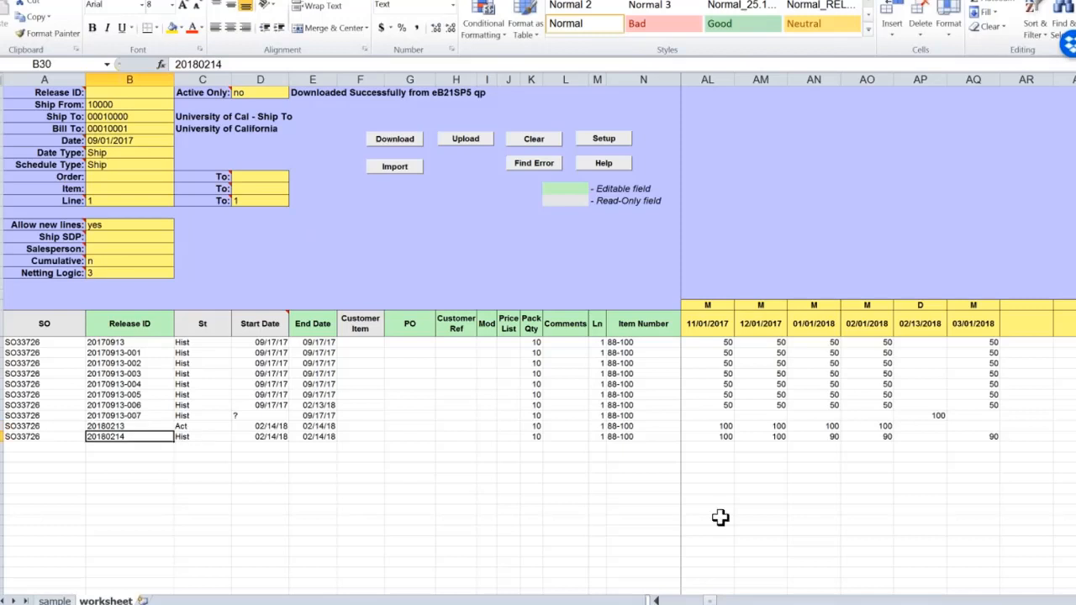
Compare the 09/24/2017, 09/25/2017 and 10/01/2017 quantities across the 20170913 release and its numbered revisions
click(677, 600)
drag(707, 342, 709, 385)
drag(762, 343, 767, 395)
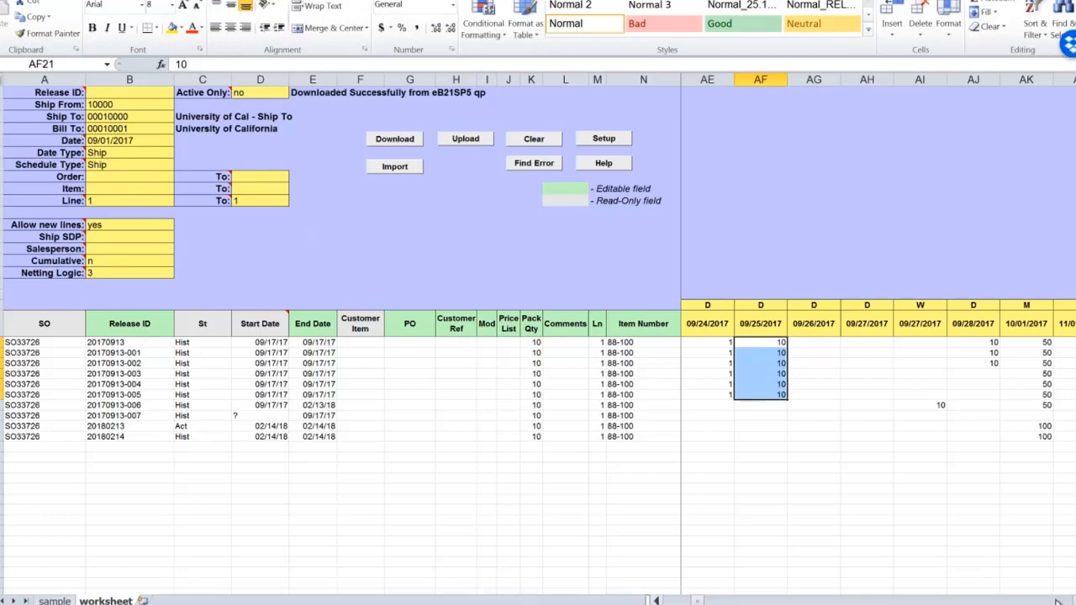
scroll(879, 369, right, 6)
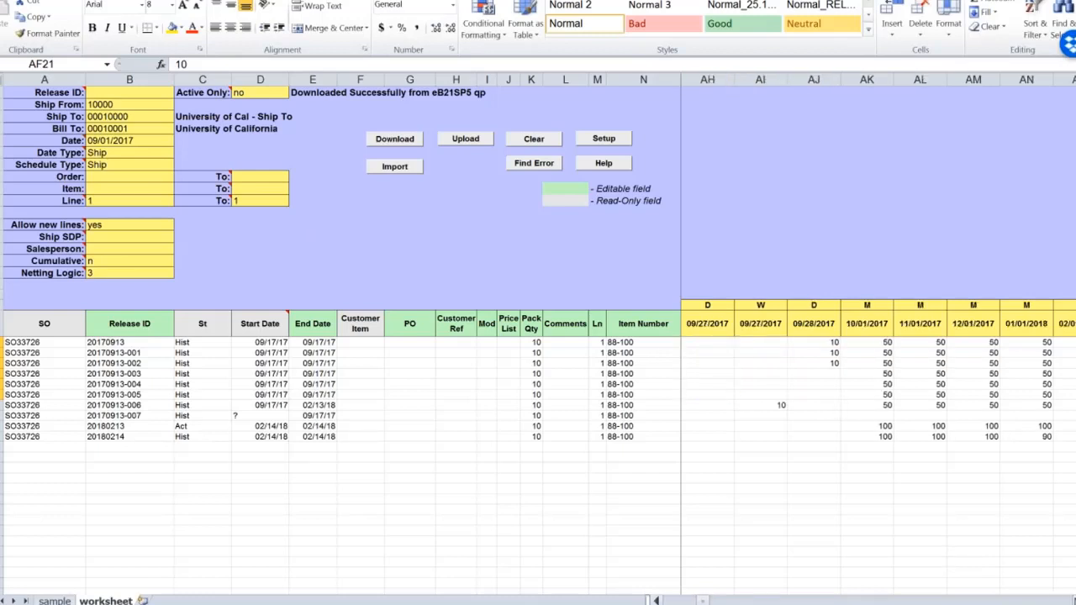
drag(715, 342, 719, 402)
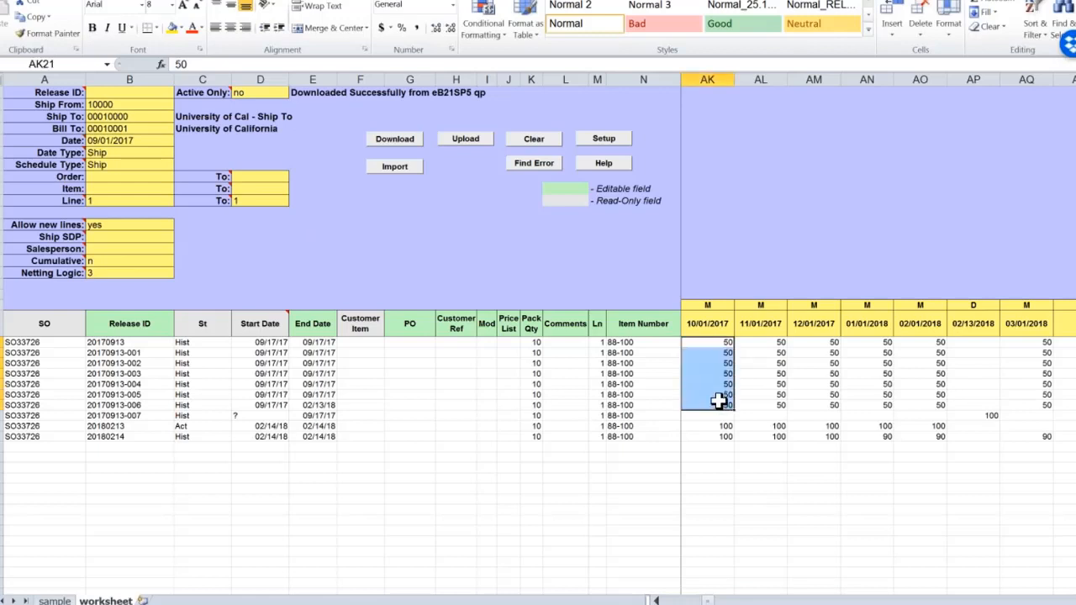
click(715, 426)
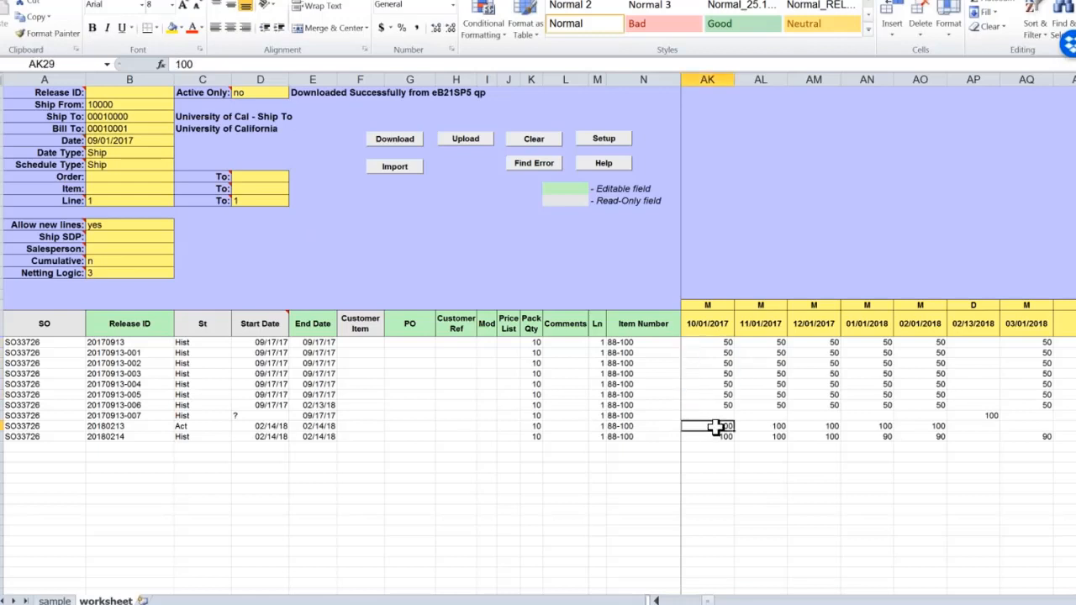
click(774, 427)
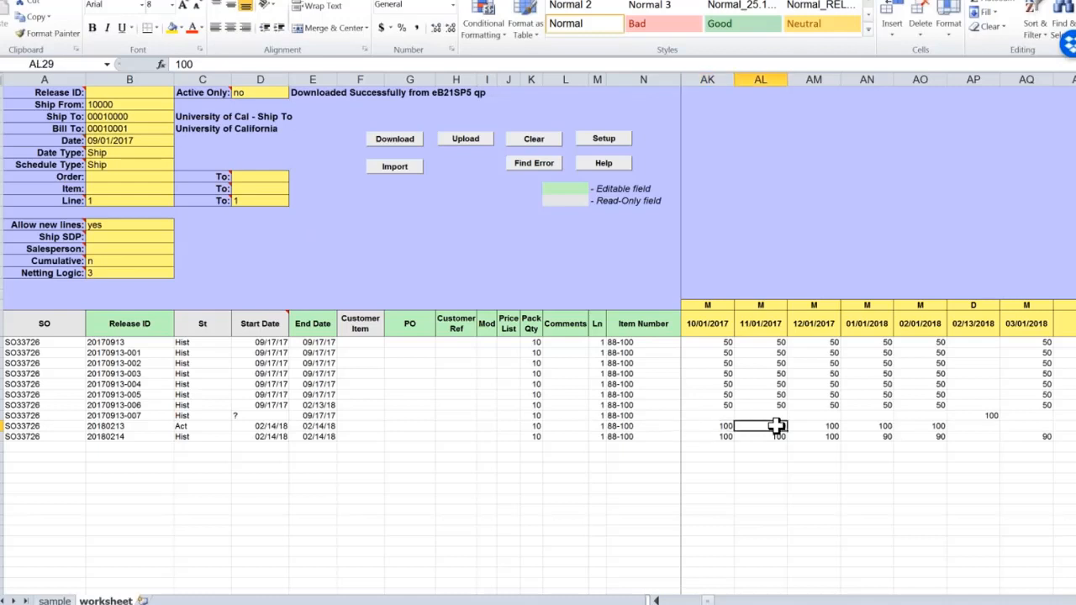
click(773, 407)
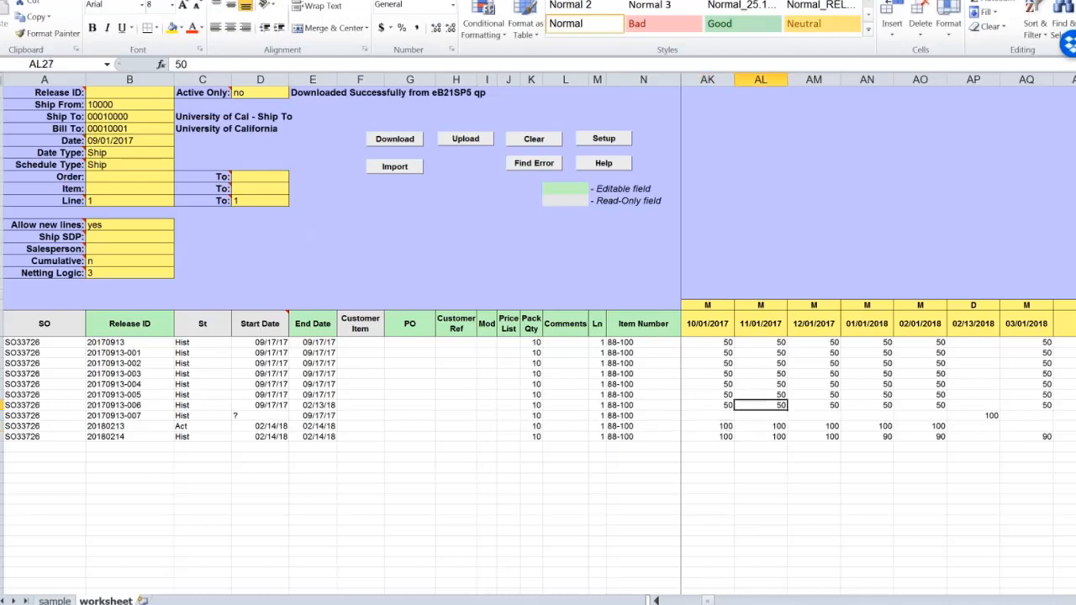
click(770, 426)
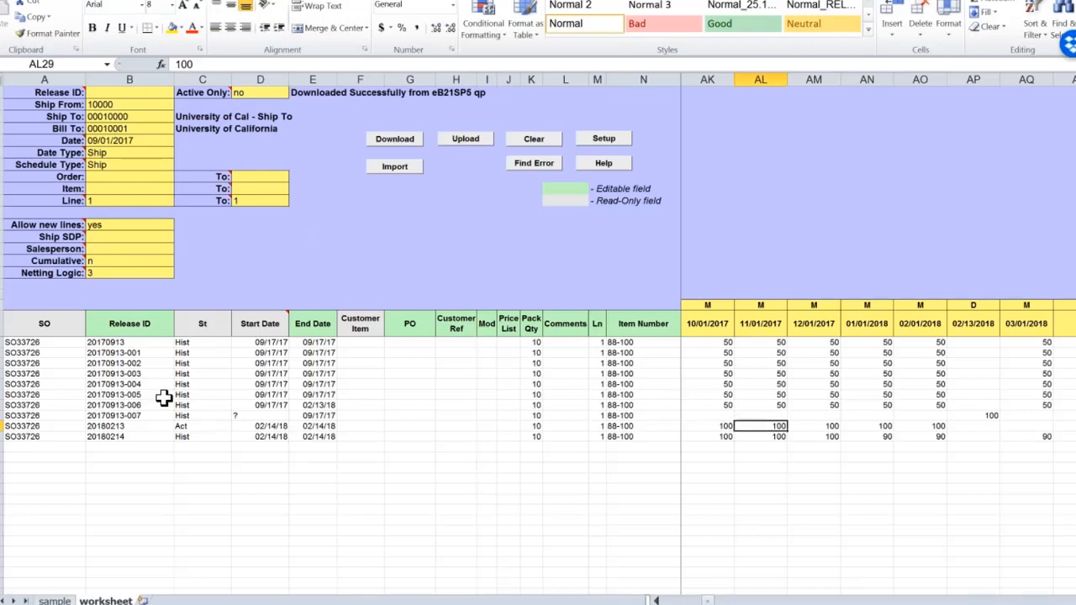
Highlight the whole active 20180213 release line and check its 01/01/2018, 02/01/2018 and 02/13/2018 quantities
click(6, 427)
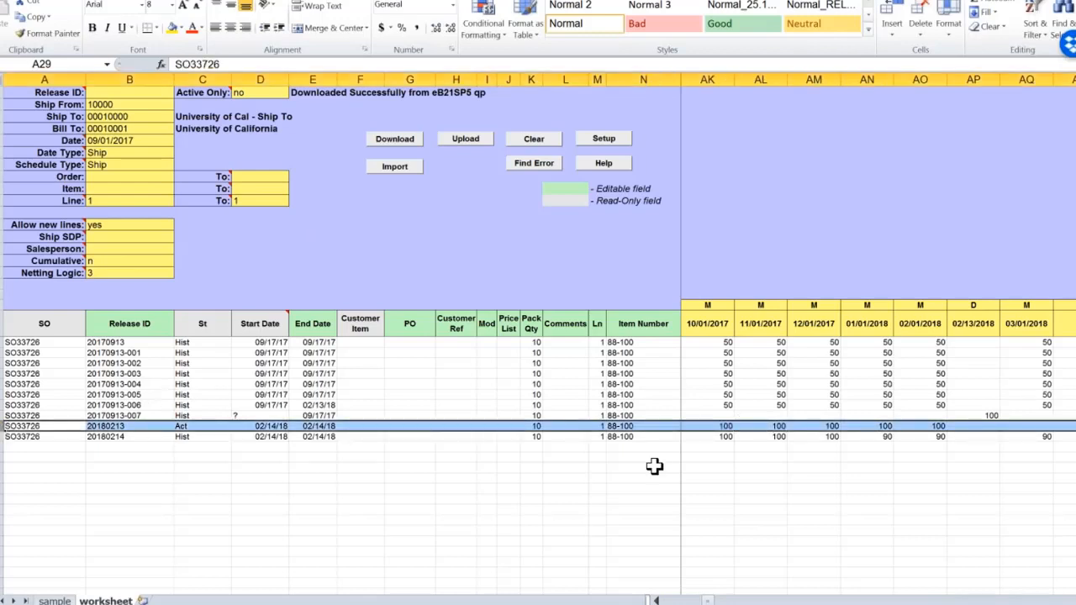
click(867, 426)
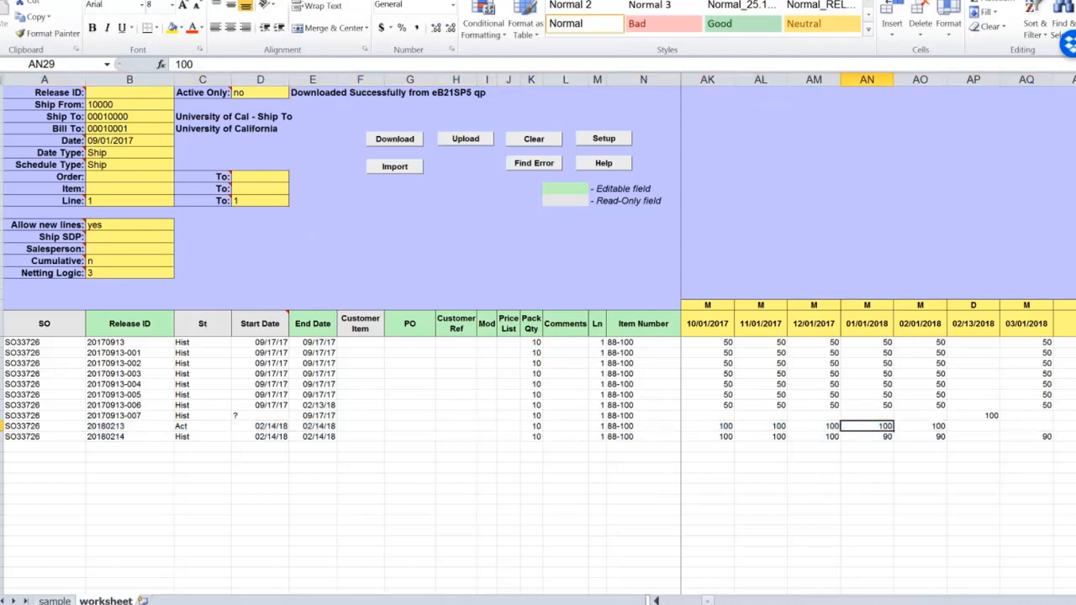
click(926, 427)
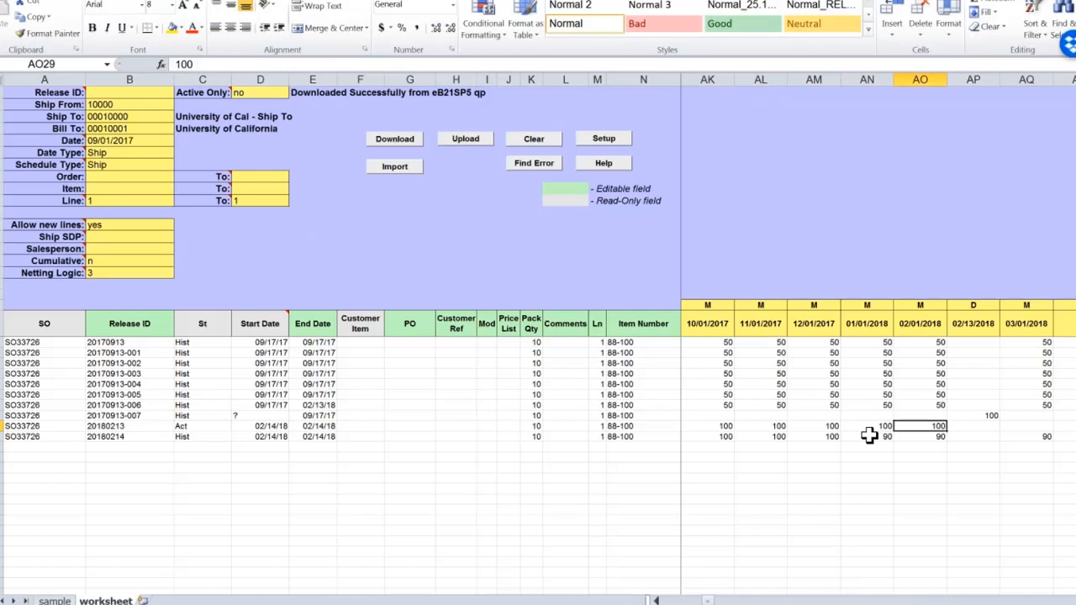
click(956, 427)
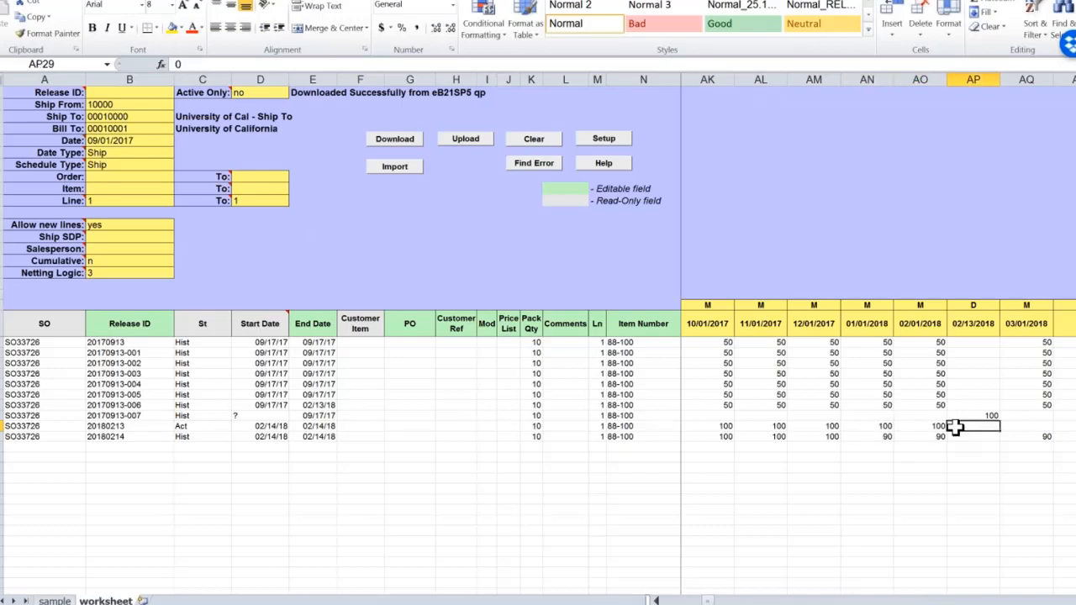
click(933, 426)
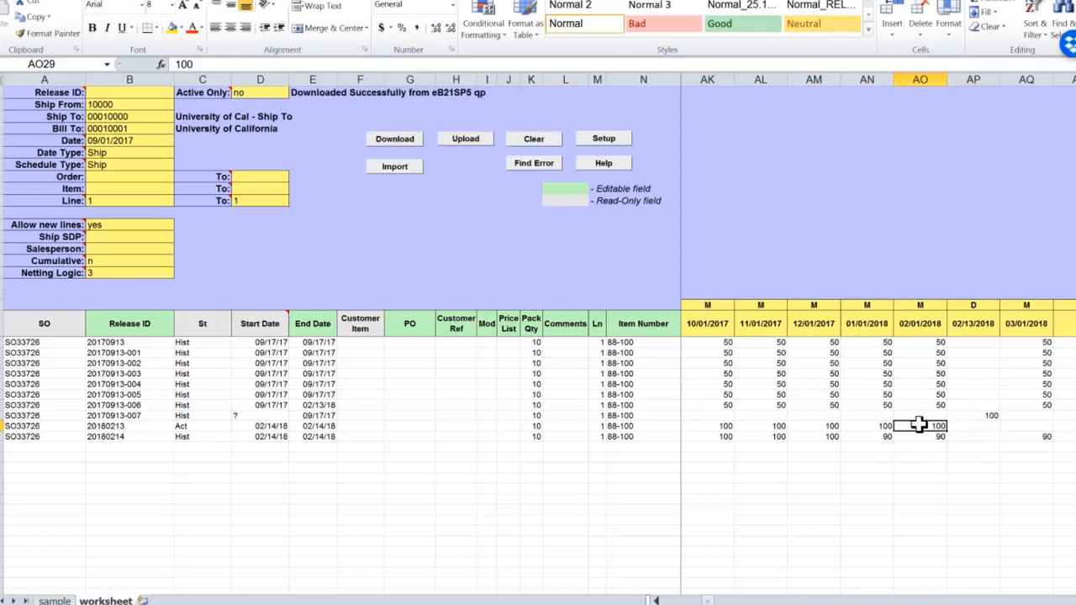
Recheck the 20180213 release's quantities from 01/01/2018 through 02/13/2018 against the older release lines above it
key(Up)
key(Up)
click(850, 426)
click(937, 428)
click(881, 426)
click(936, 426)
click(971, 427)
click(921, 429)
key(Left)
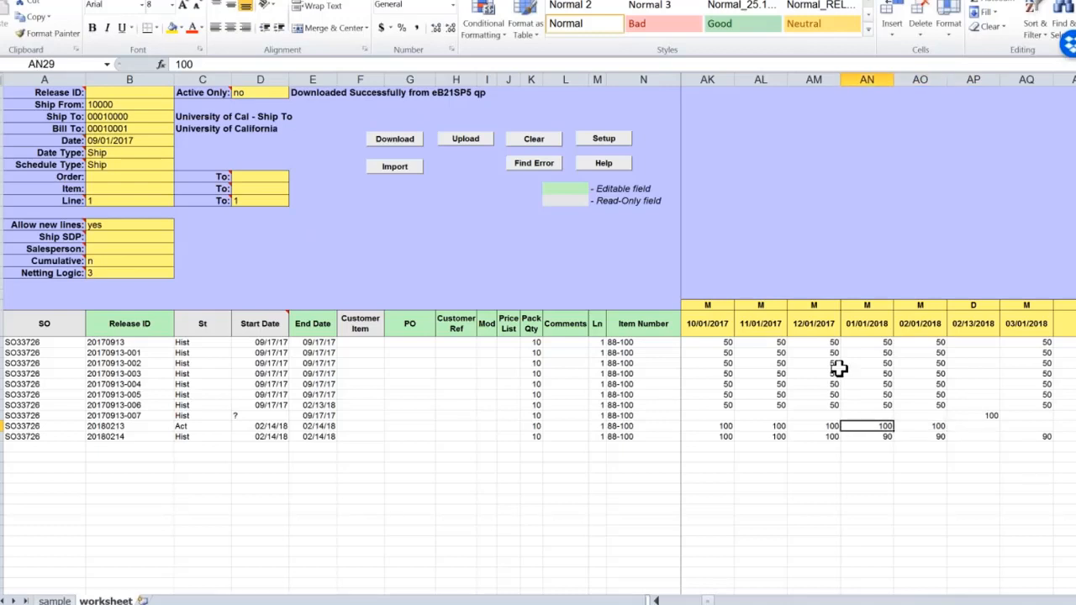
Highlight all release lines from 20170913 to 20180214, and review the active release's quantities for 12/01/2017 through 02/01/2018
drag(29, 343, 34, 437)
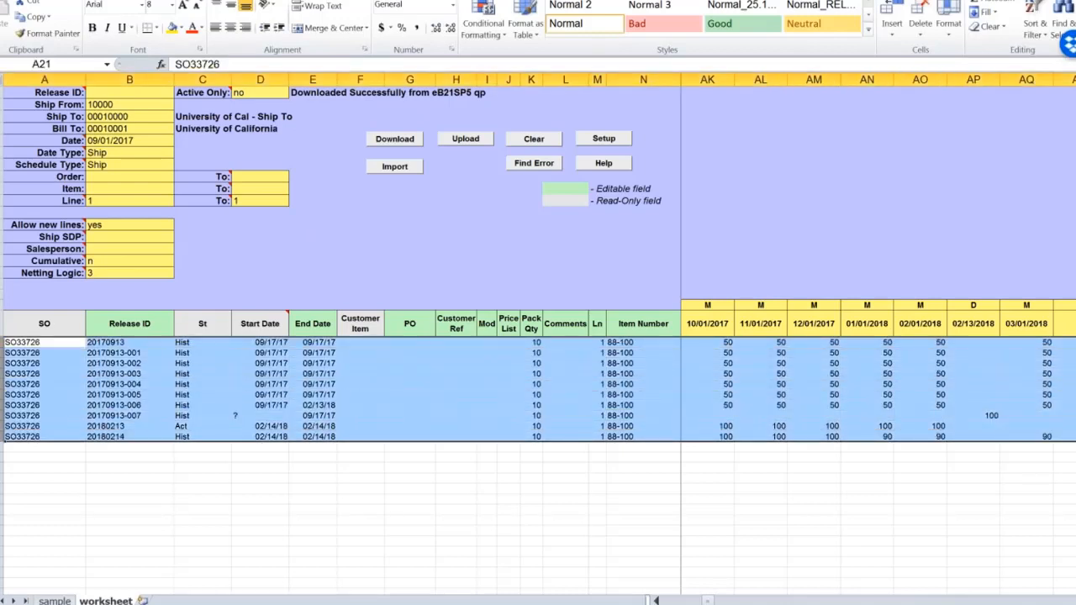
click(874, 427)
click(932, 426)
click(877, 428)
click(830, 427)
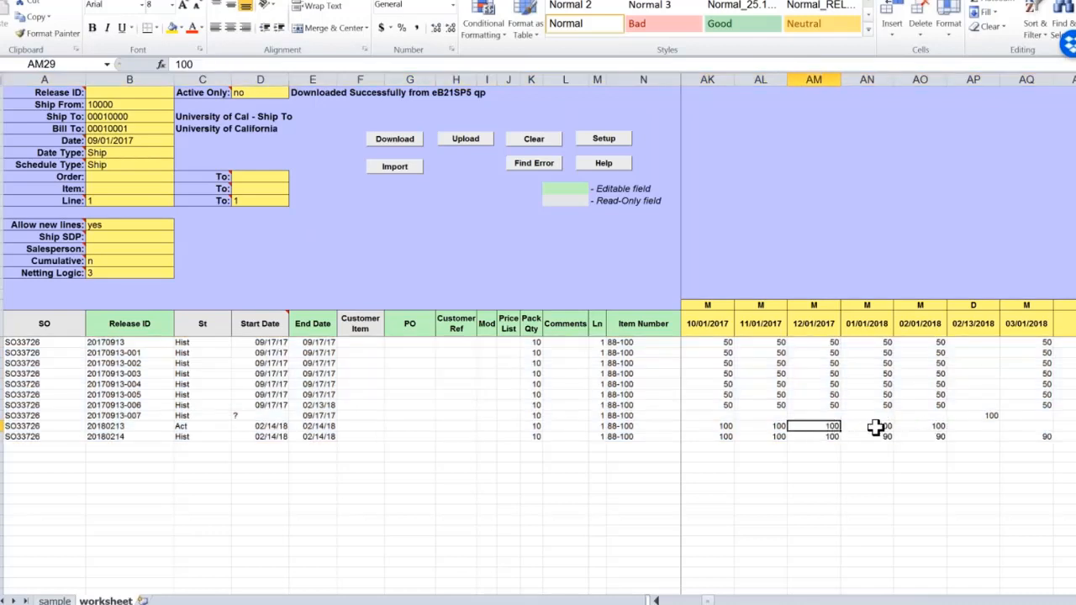
click(930, 427)
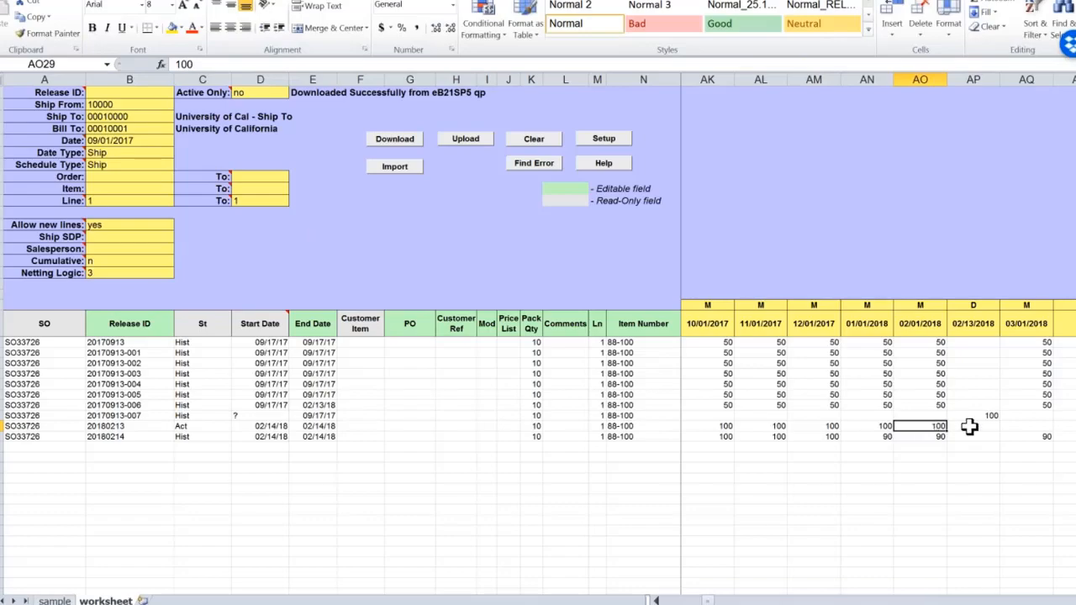